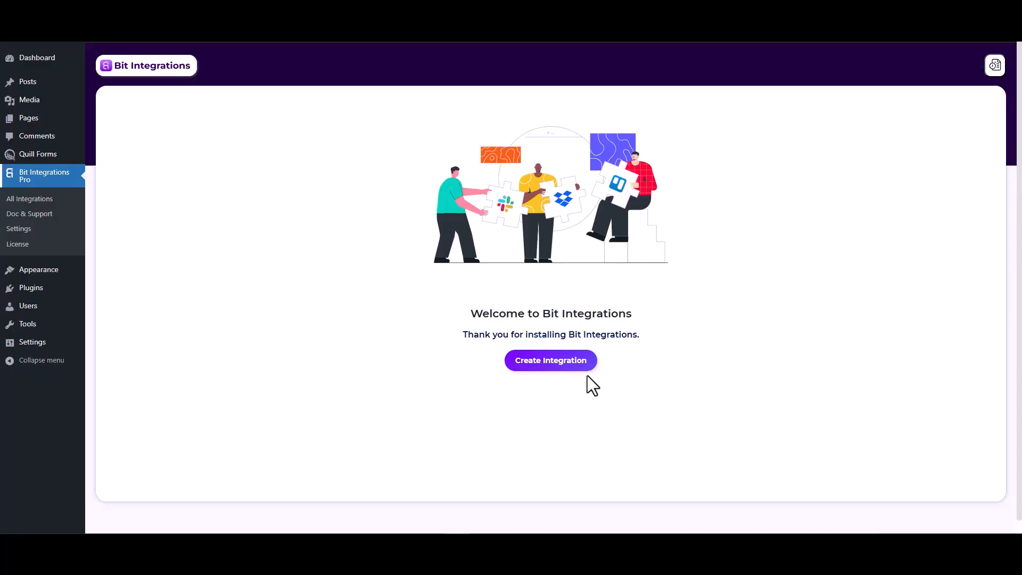
Create a new integration with the Quill Forms 'Form Submission' trigger and start fetching a test submission
click(556, 370)
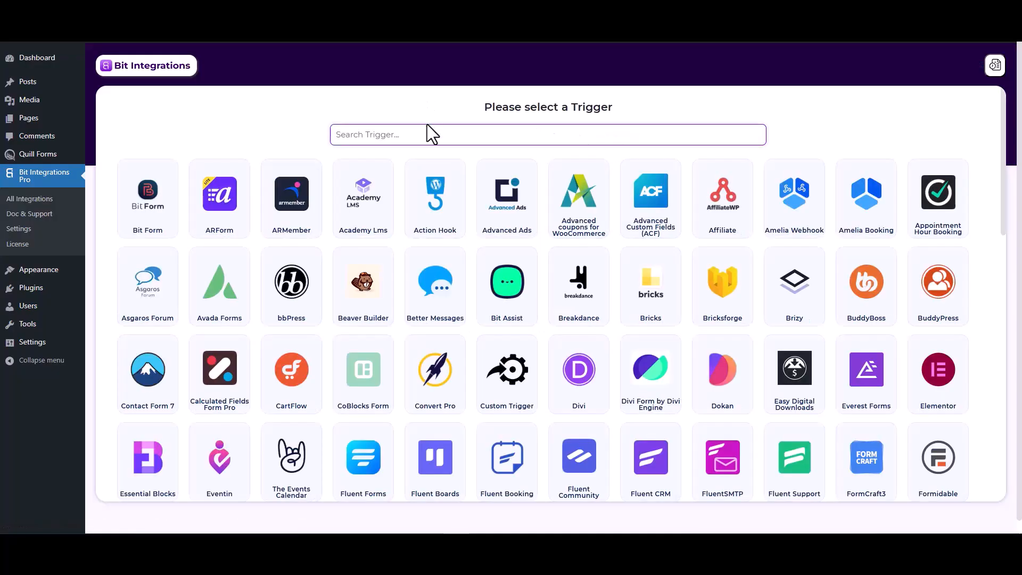
text(qui)
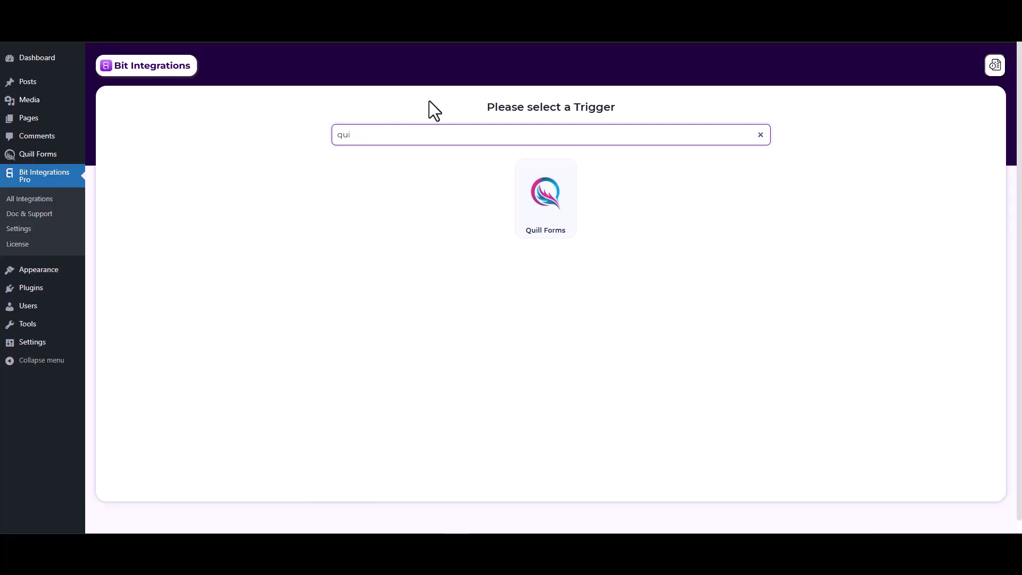
click(538, 208)
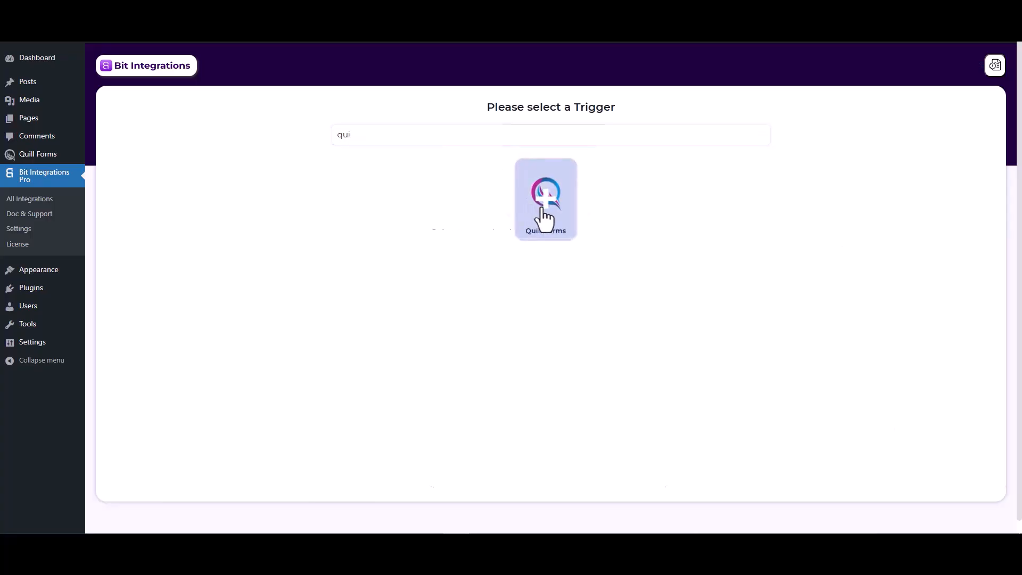
click(497, 259)
click(494, 287)
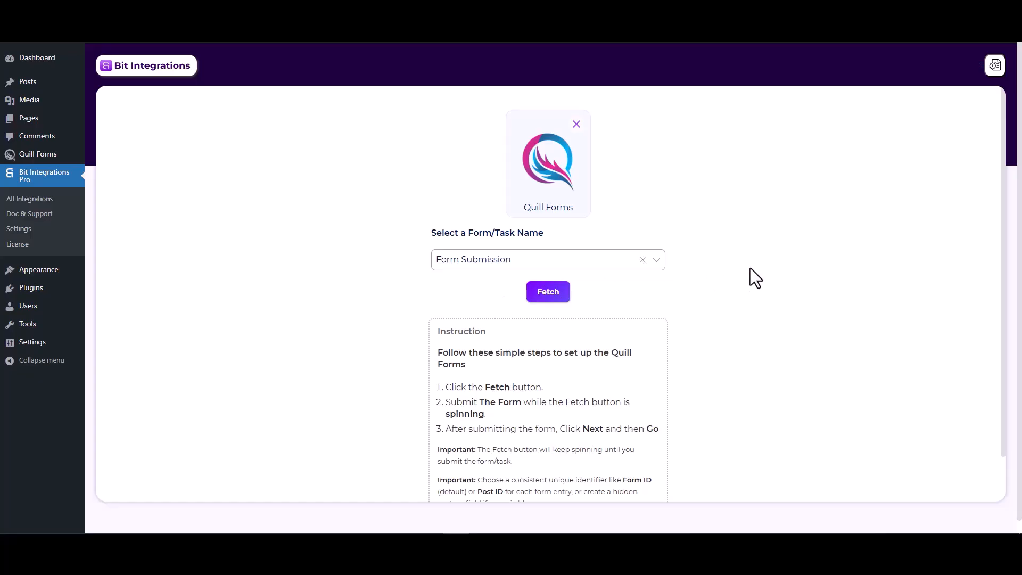
click(554, 292)
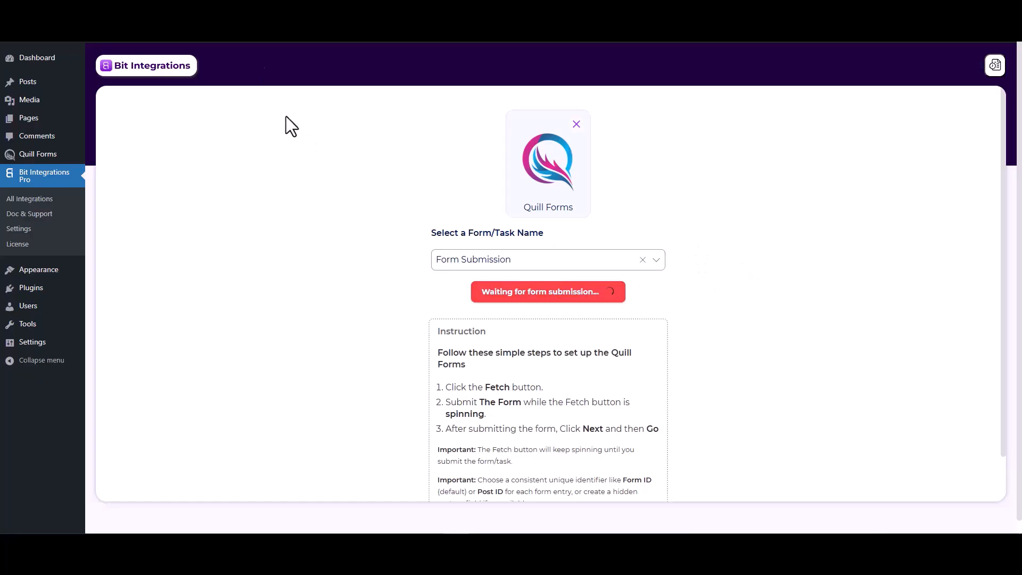
click(277, 11)
Submit the Quill form with name 'test', a test email and number 123
click(367, 202)
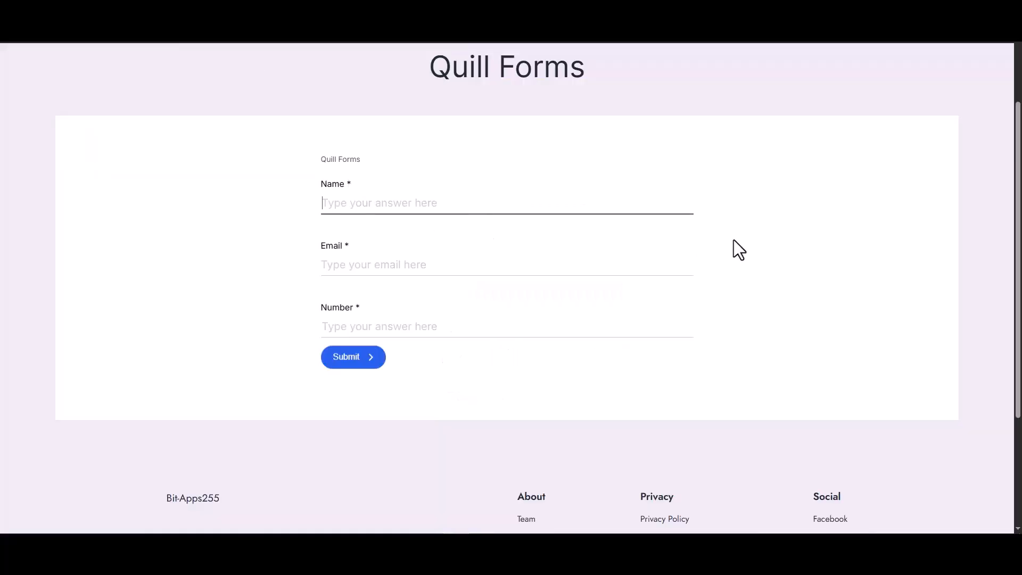
text(test)
click(680, 269)
text(te)
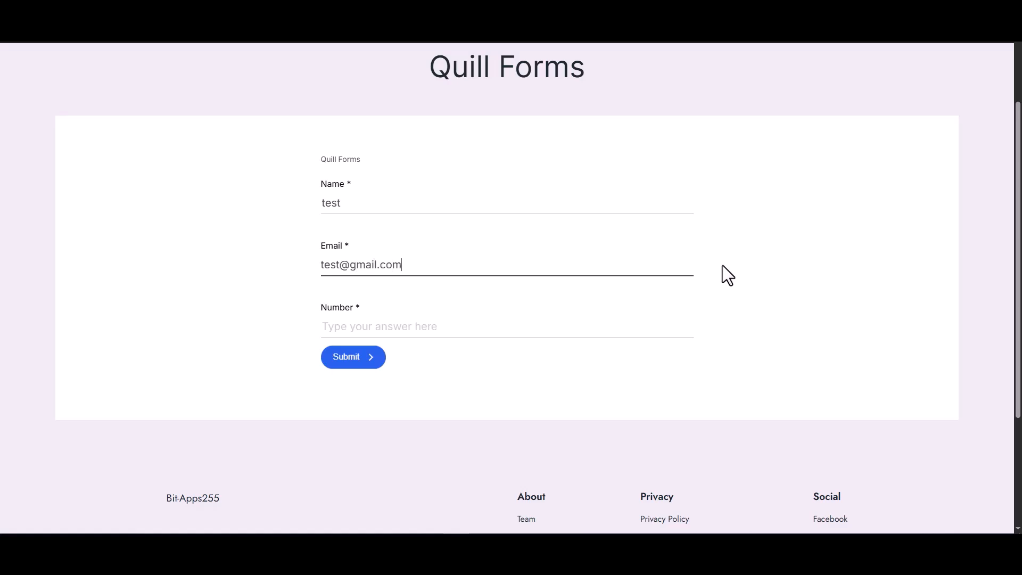
click(578, 329)
text(1234)
click(343, 359)
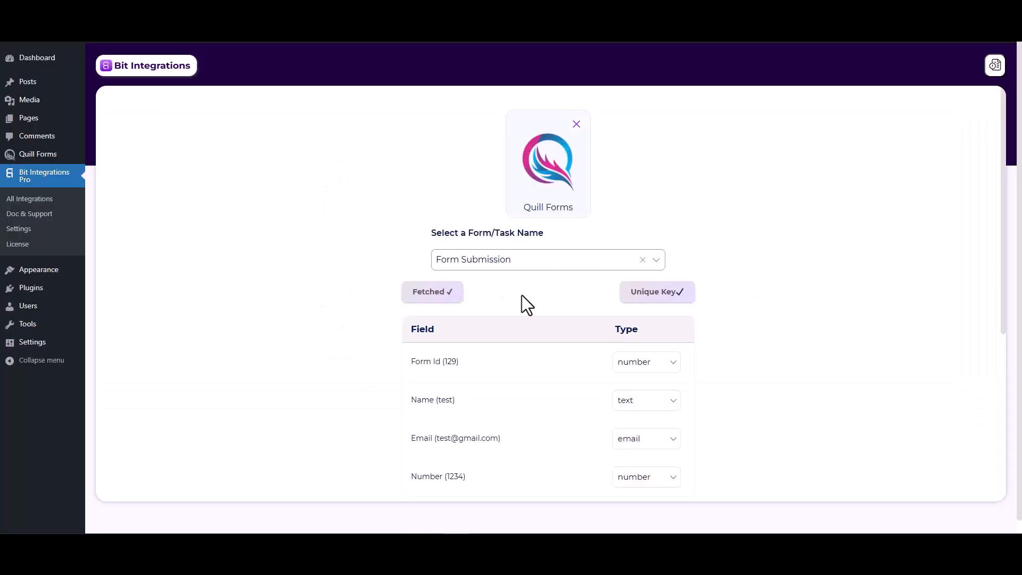
Choose Google Sheet as the action app and follow its Google API Console help link
scroll(575, 420, down, 2)
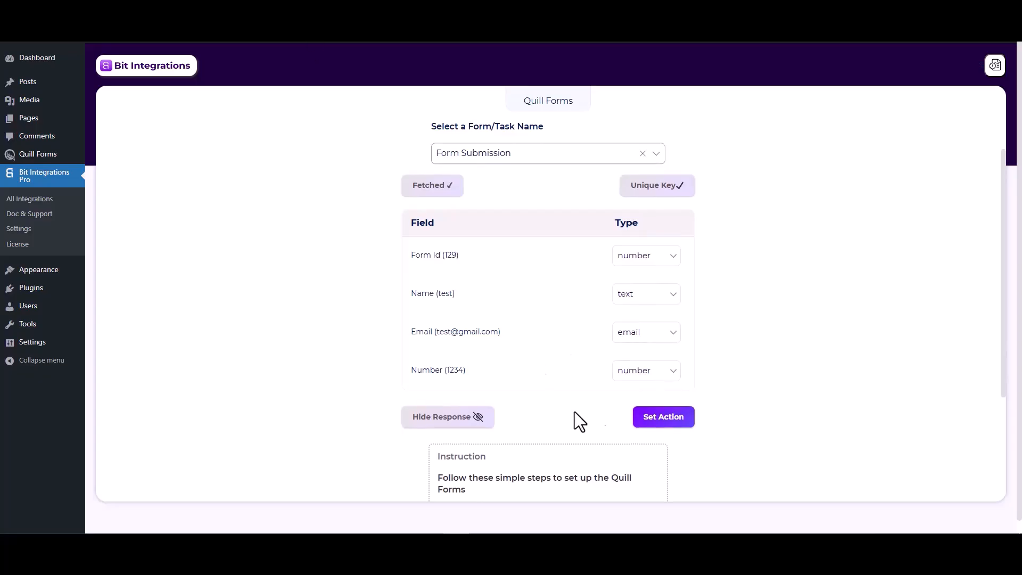
click(649, 422)
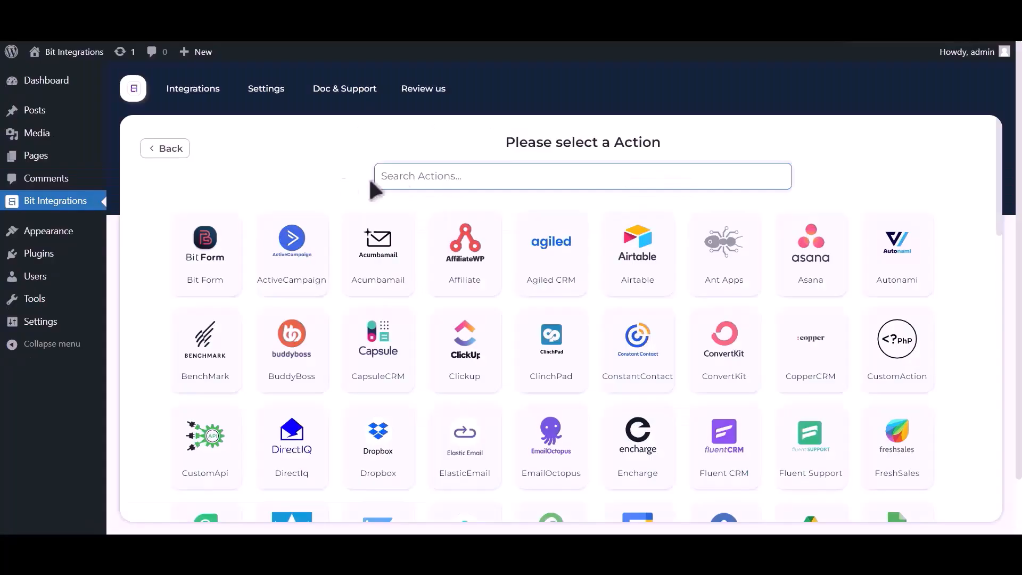
text(goo)
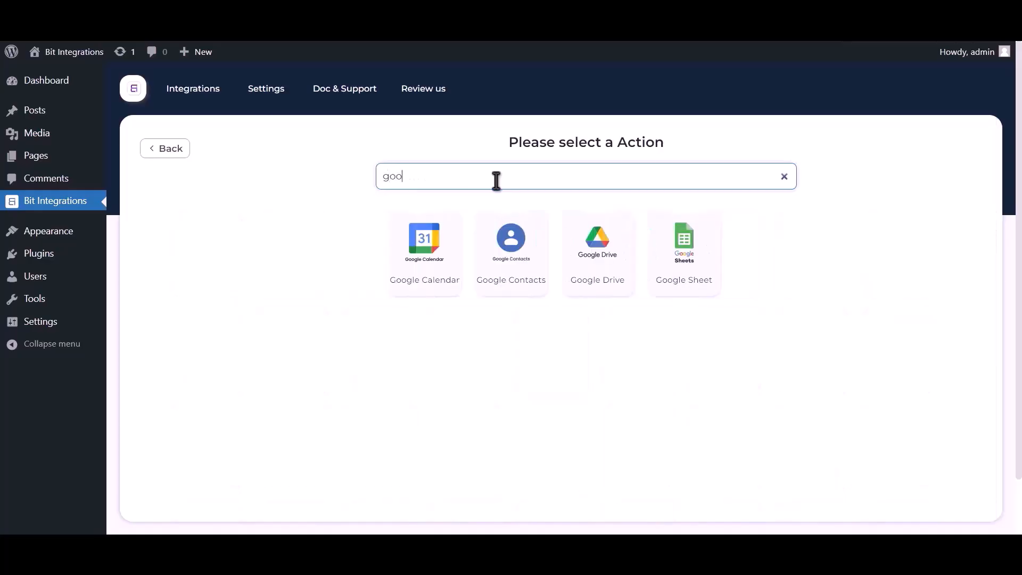
text(gle sheet)
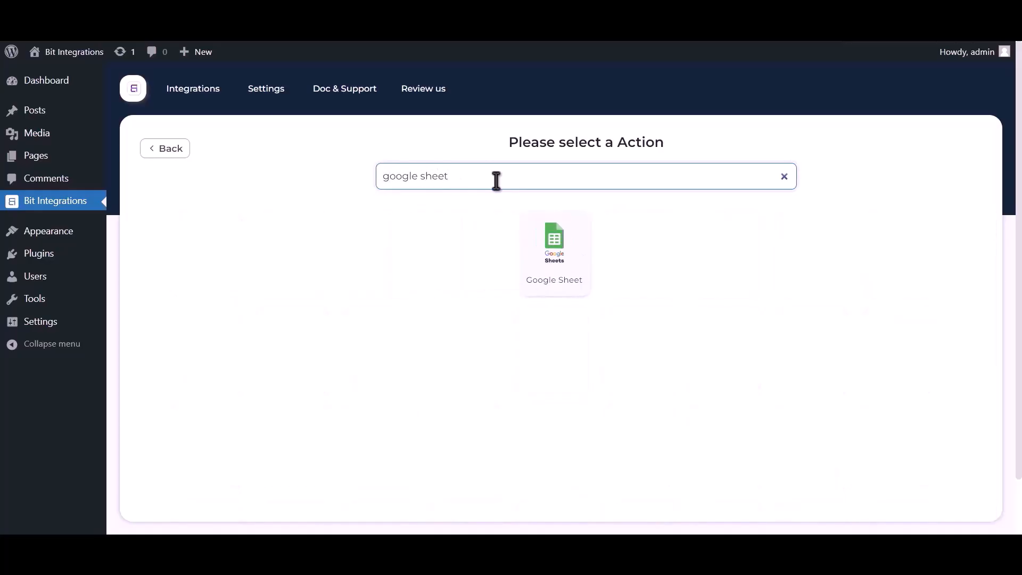
click(554, 250)
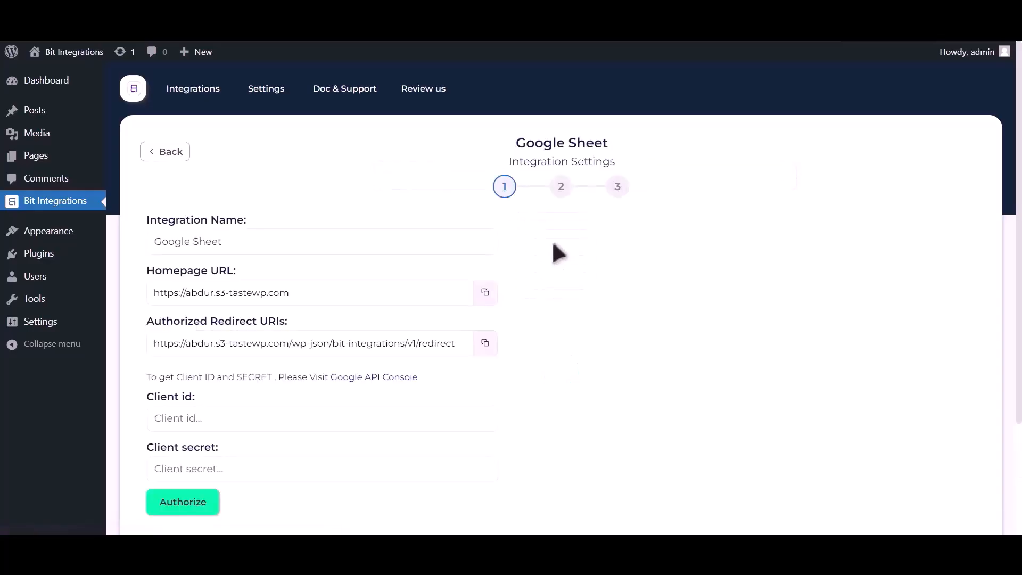
drag(148, 377, 330, 375)
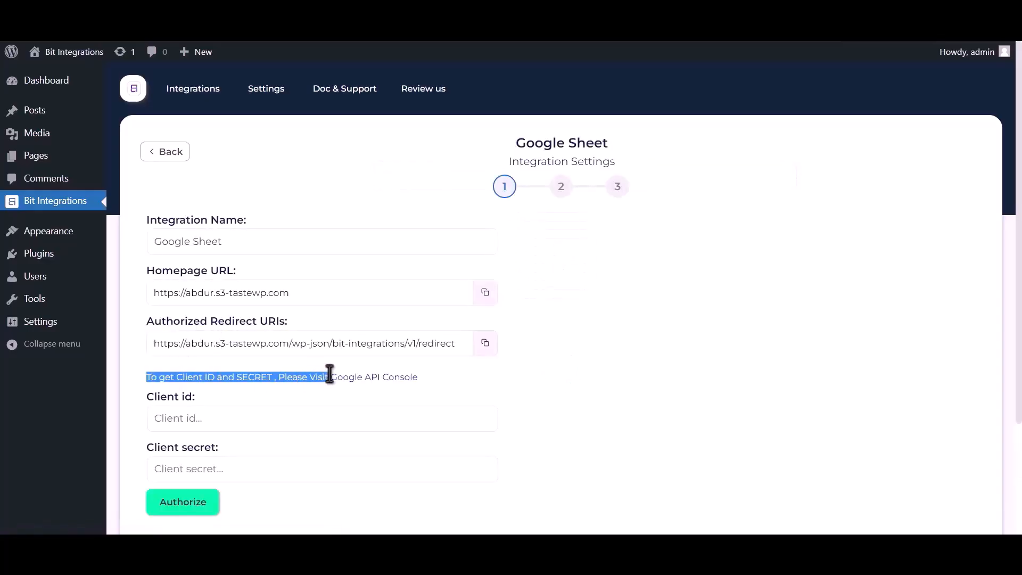
click(360, 378)
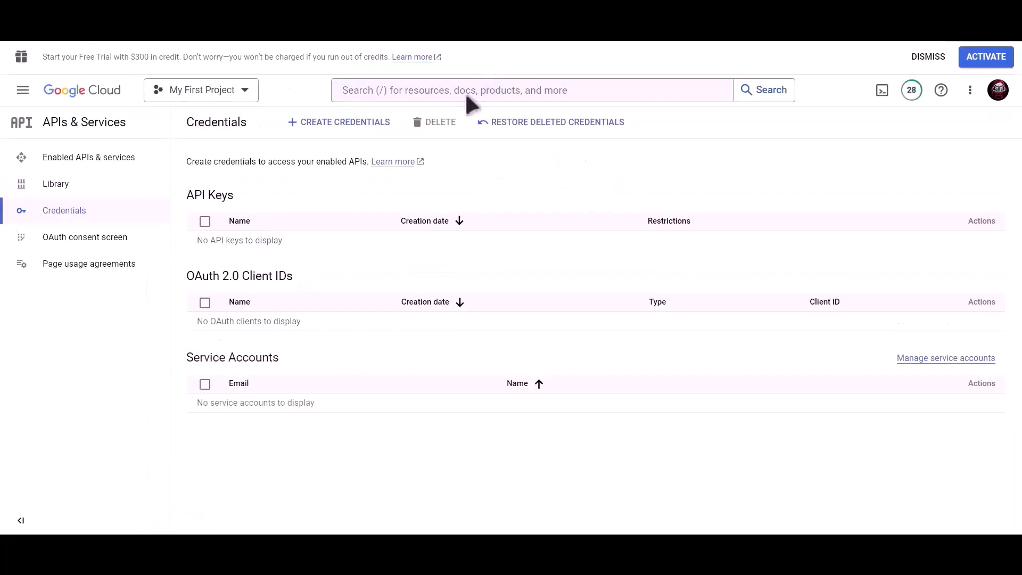
Enable the Google Drive API for the project
click(466, 95)
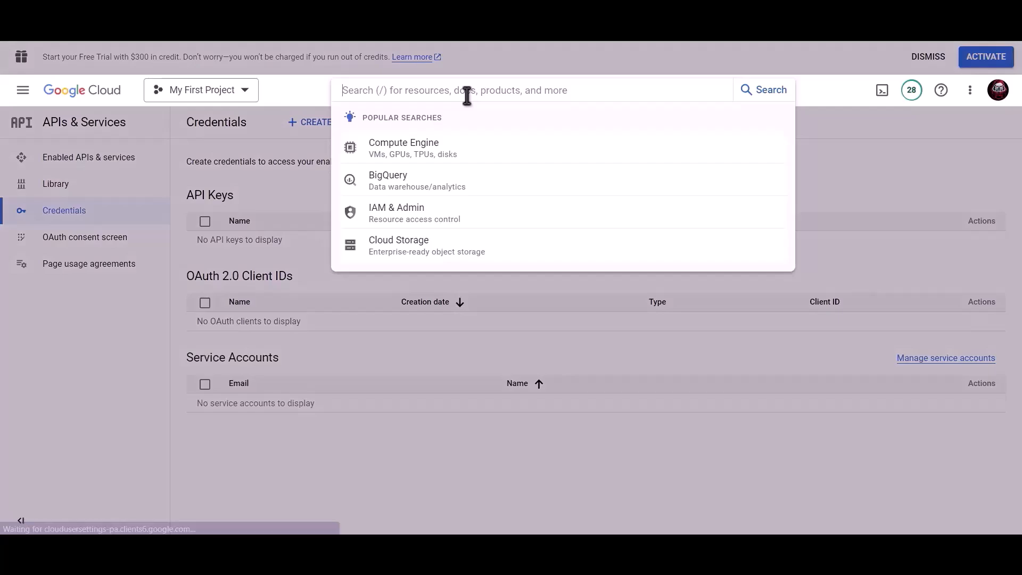
text(Google drive api)
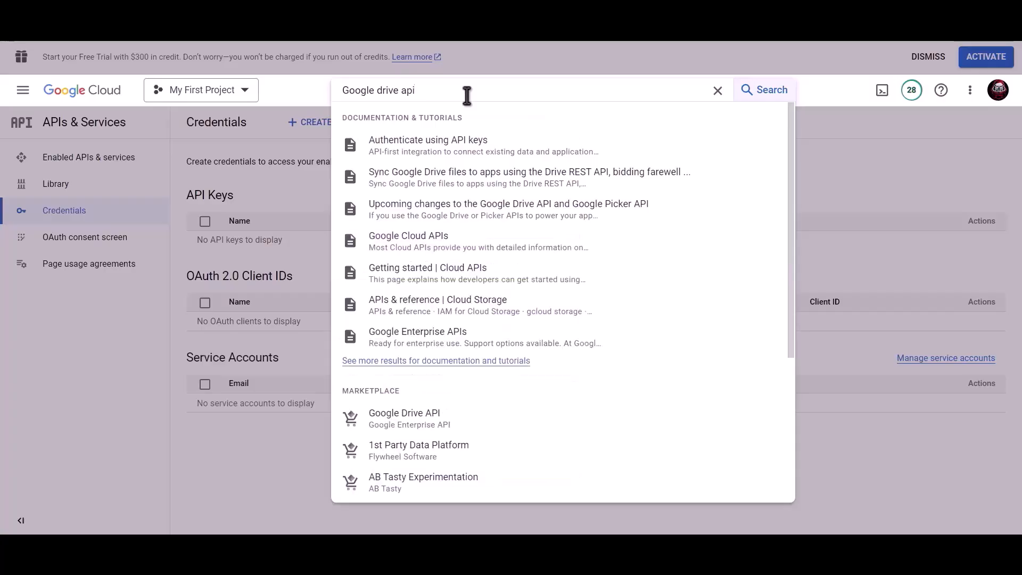
click(425, 421)
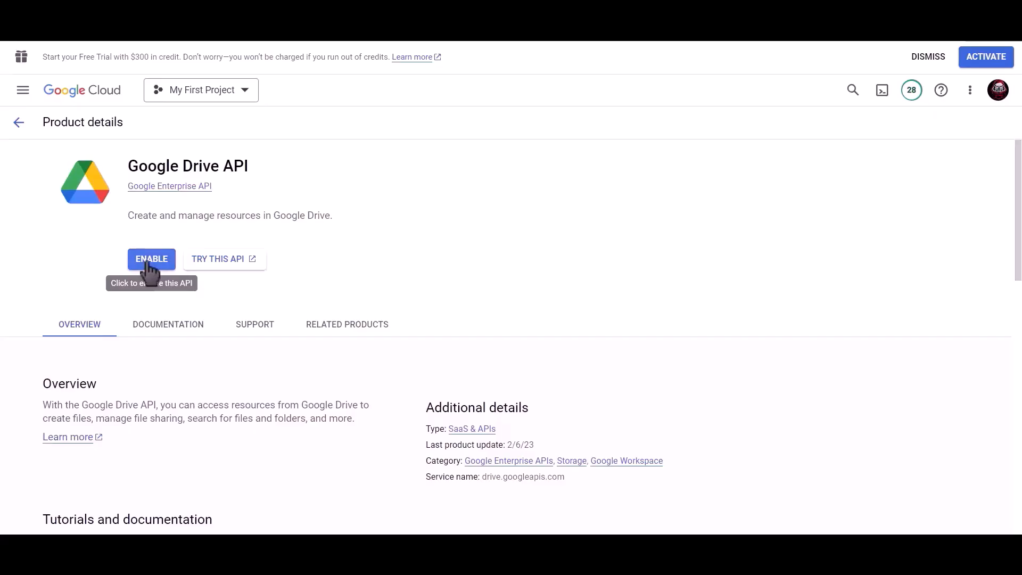
click(151, 260)
Enable the Google Sheets API for the project
click(548, 93)
text(go)
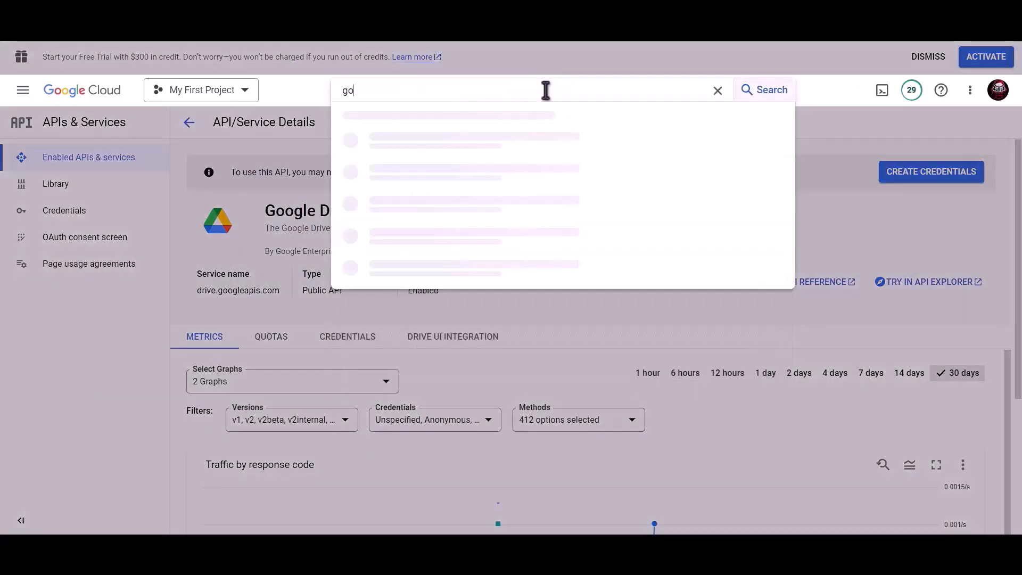
text(ogle sheet)
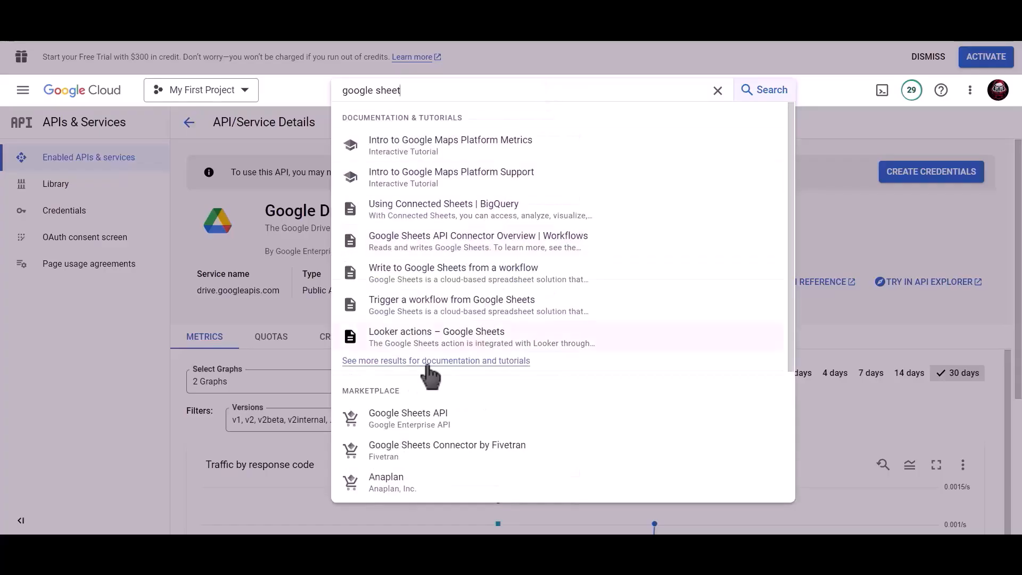
click(427, 418)
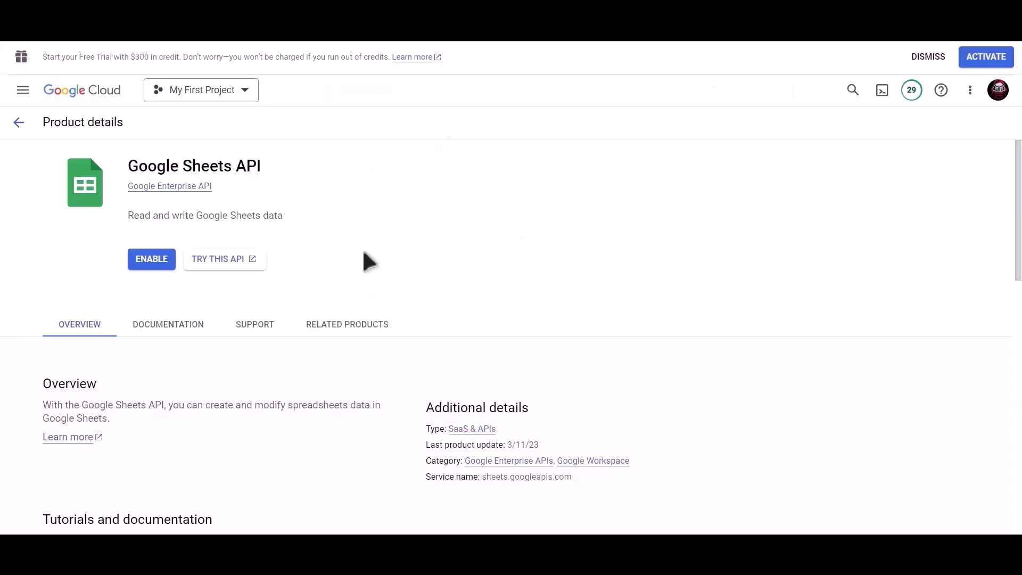
click(151, 258)
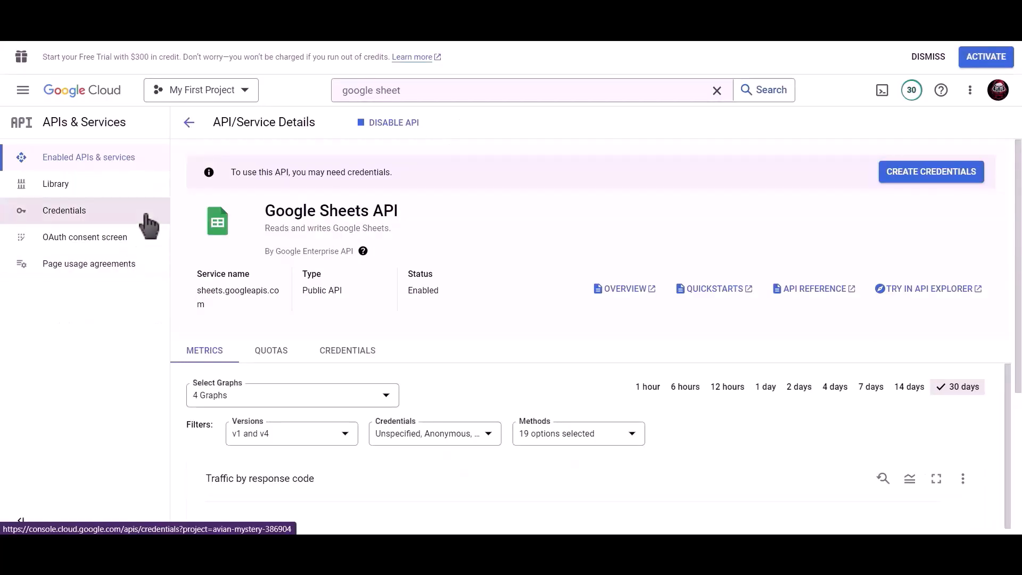
Start an OAuth client ID of type Web application named 'Bit Integrations'
click(93, 214)
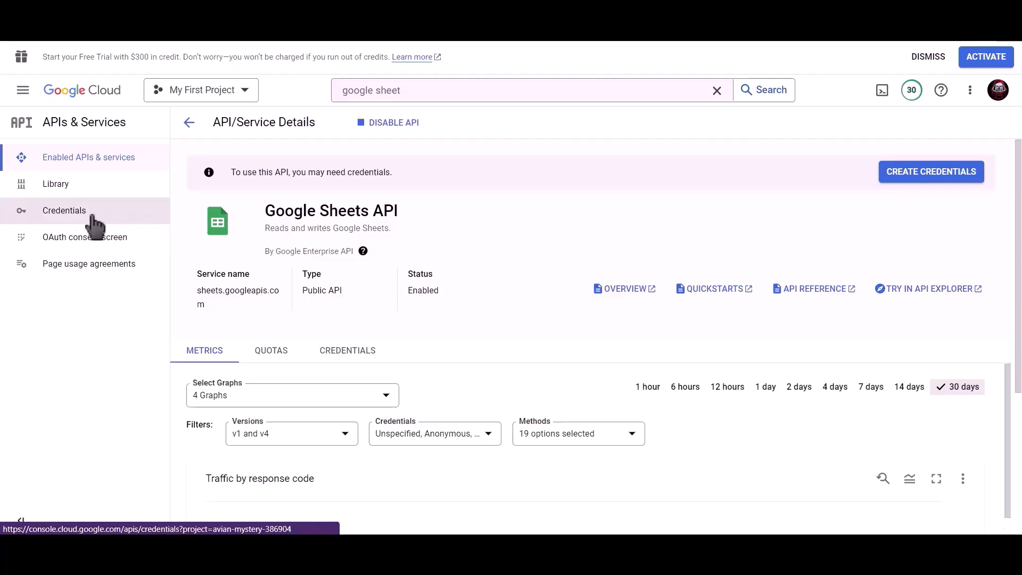
click(348, 127)
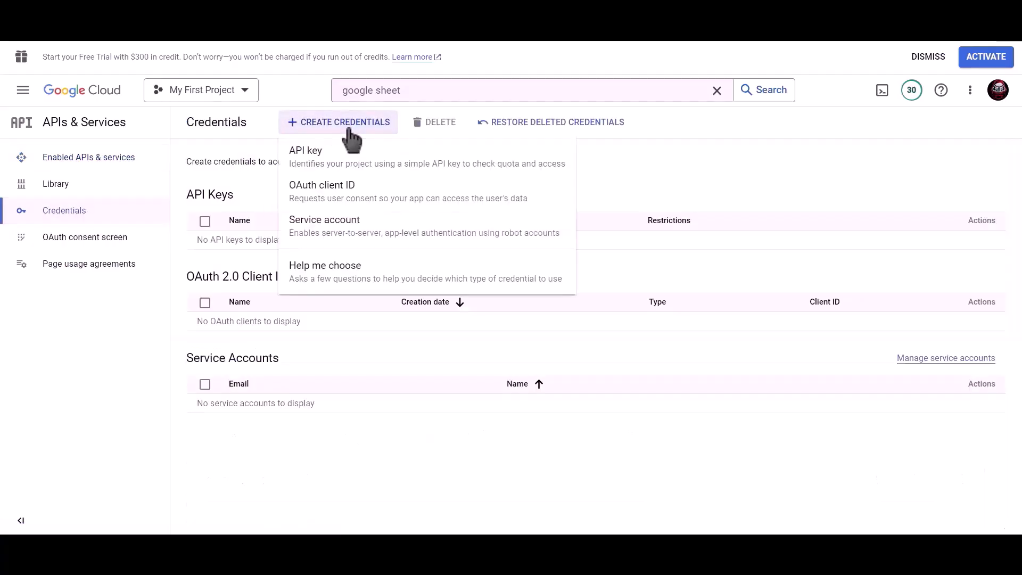
click(395, 200)
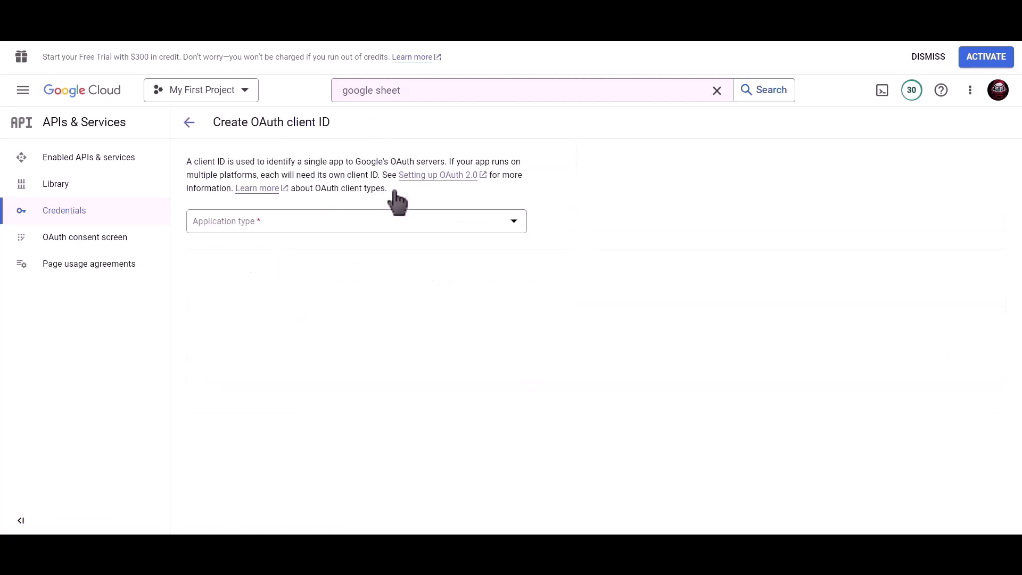
click(318, 223)
click(332, 234)
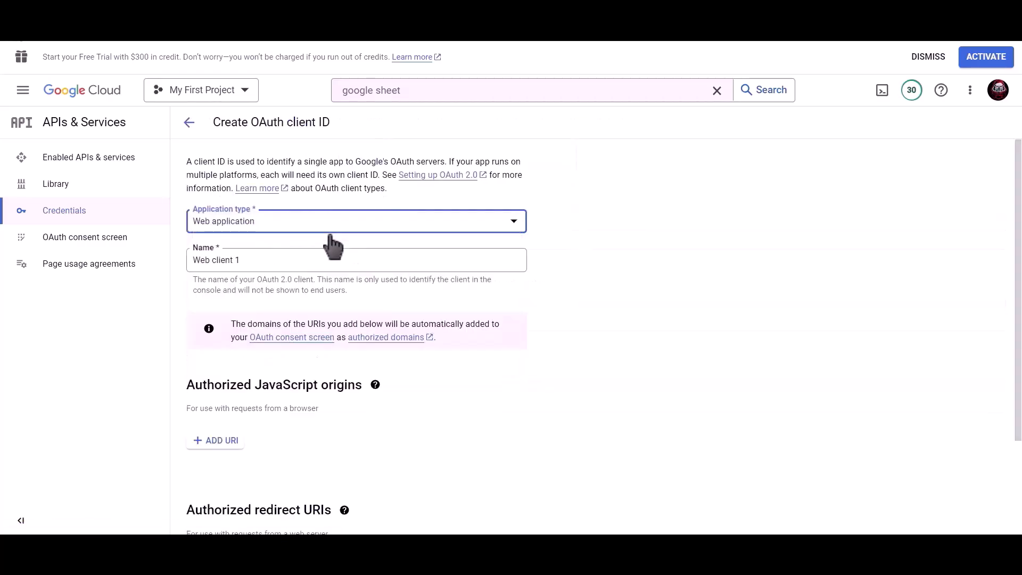
drag(311, 255, 190, 260)
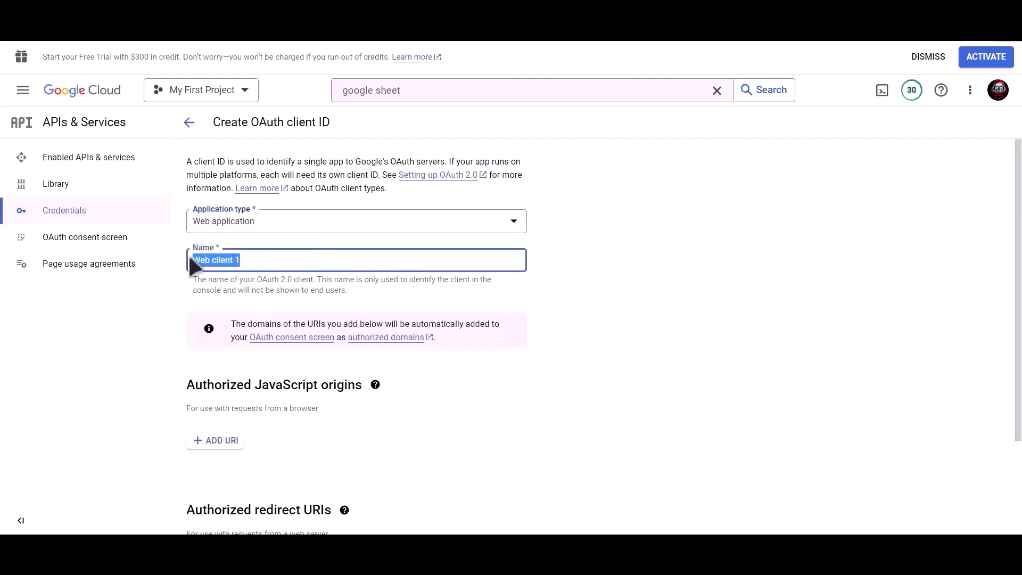
text(Bit Integrations)
scroll(359, 274, down, 2)
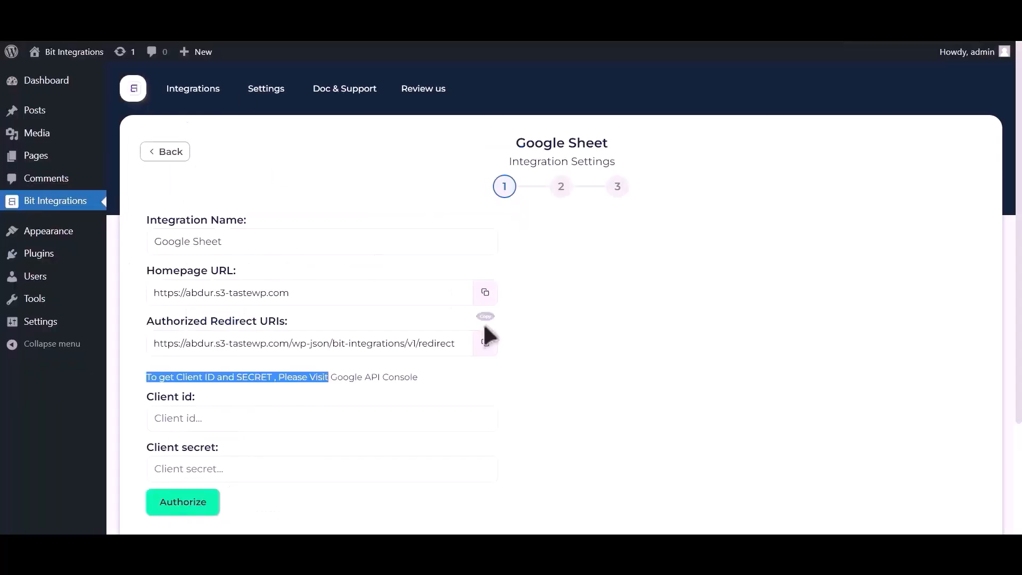
Add the site's redirect URI as an authorized redirect URI and create the OAuth client
click(485, 343)
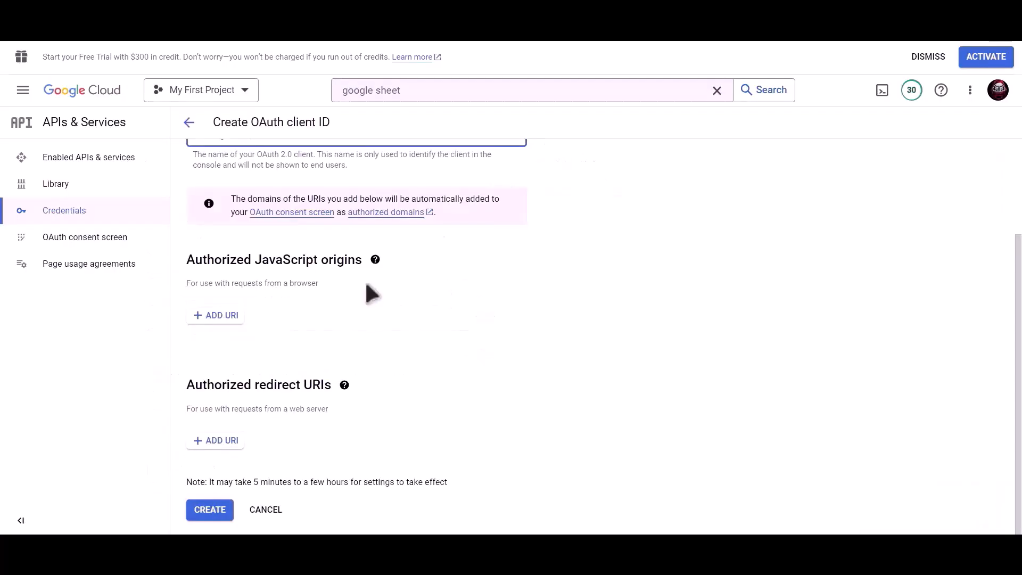
click(217, 441)
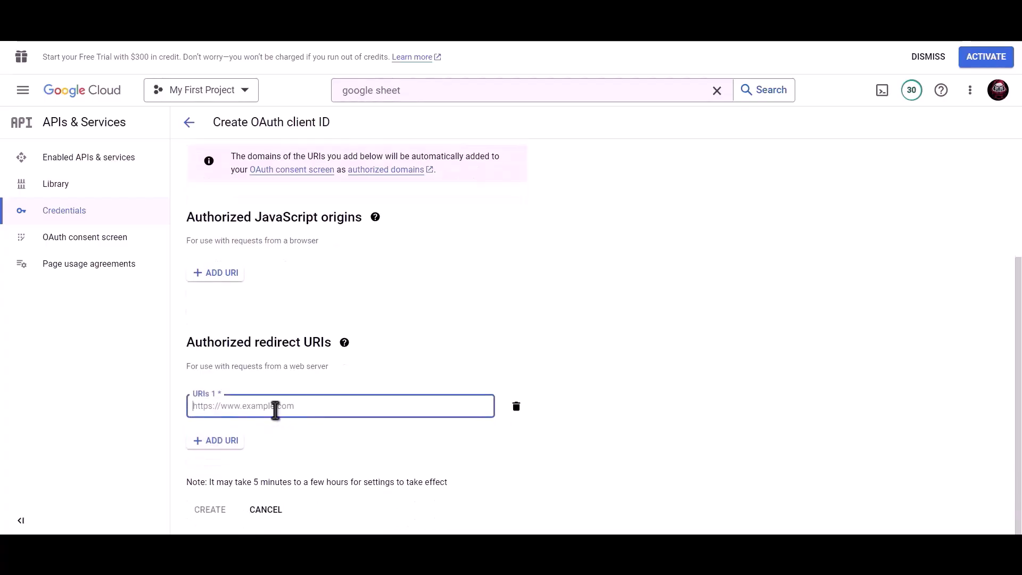
key(ctrl+v)
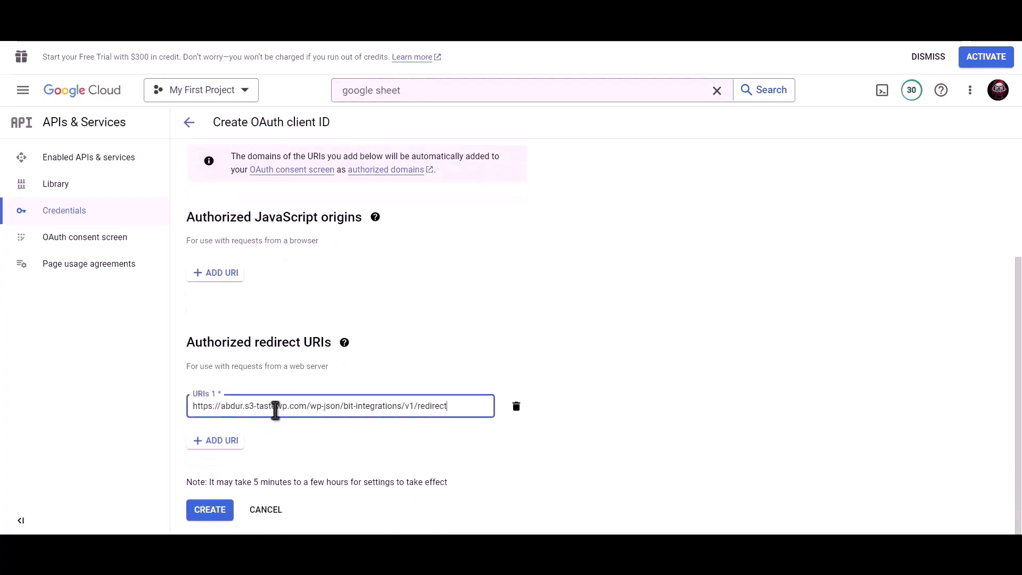
click(210, 513)
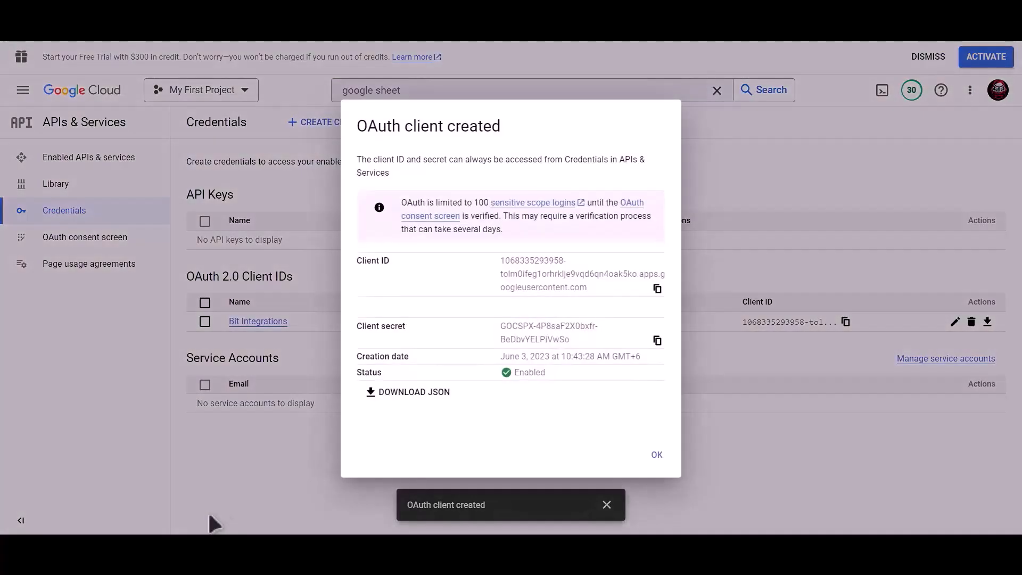
Copy the new client ID into Bit Integrations' Client id field
click(658, 289)
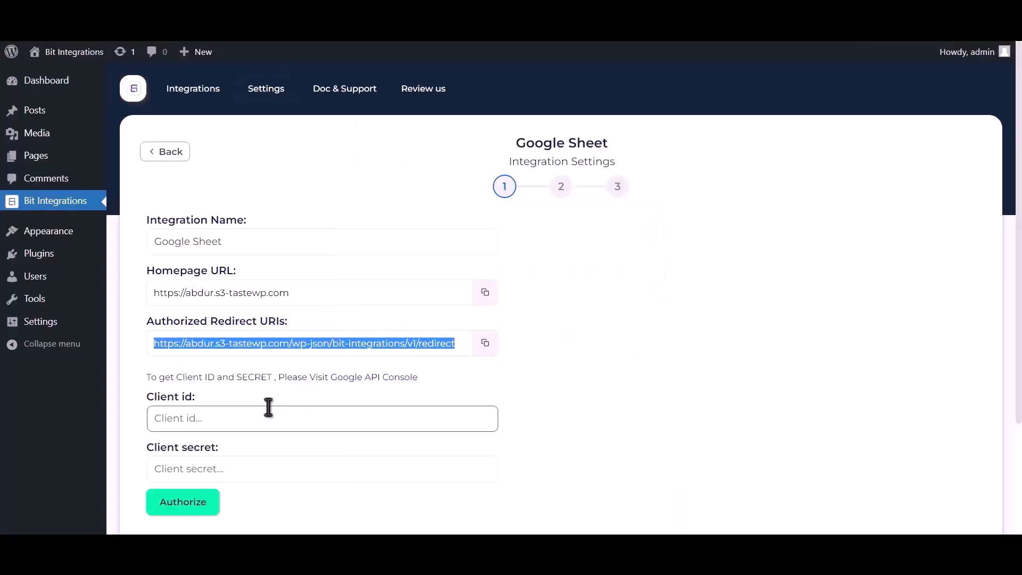
click(253, 415)
key(ctrl+v)
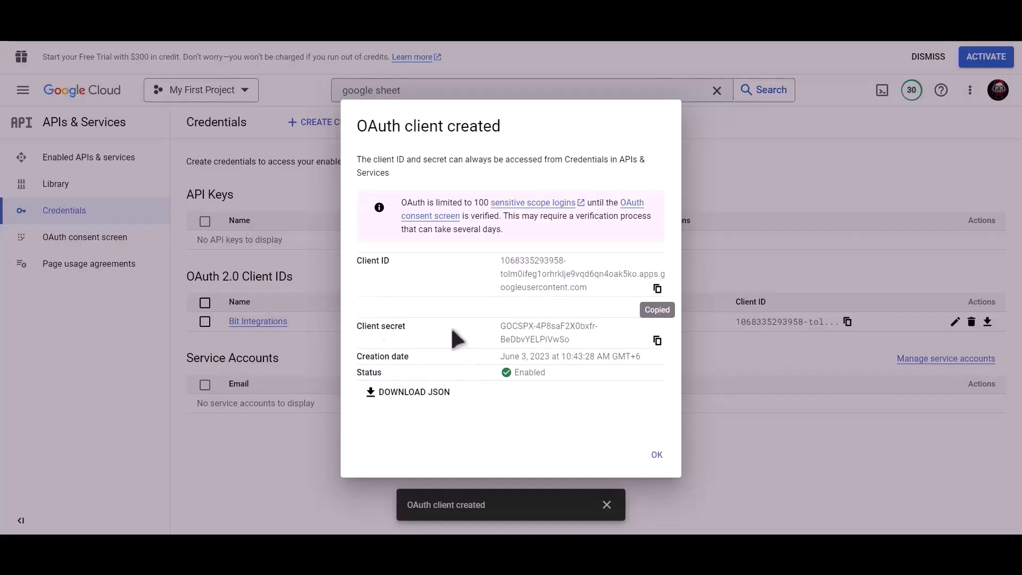
Copy the OAuth client secret into Bit Integrations' Client secret field
click(658, 341)
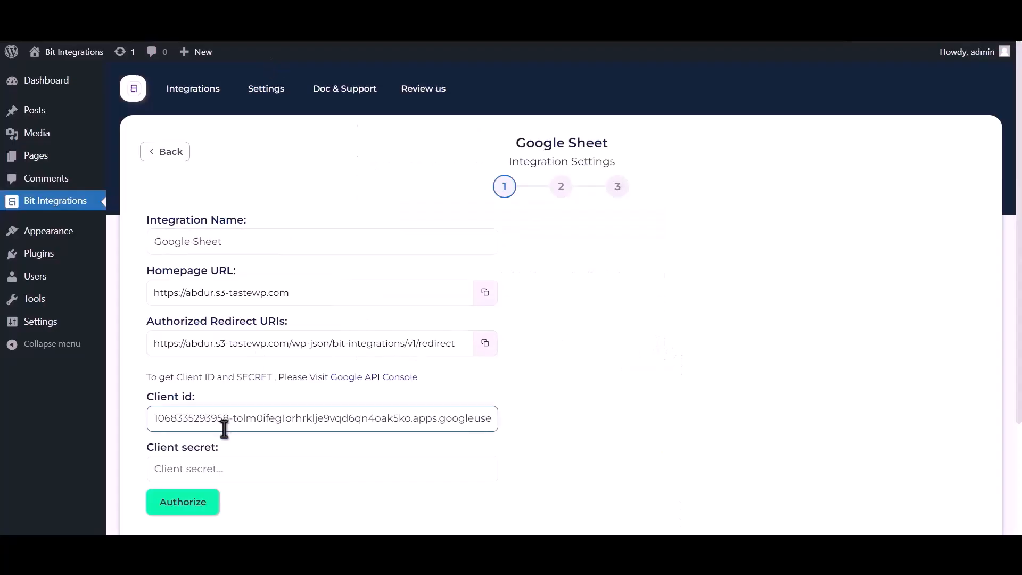
click(229, 465)
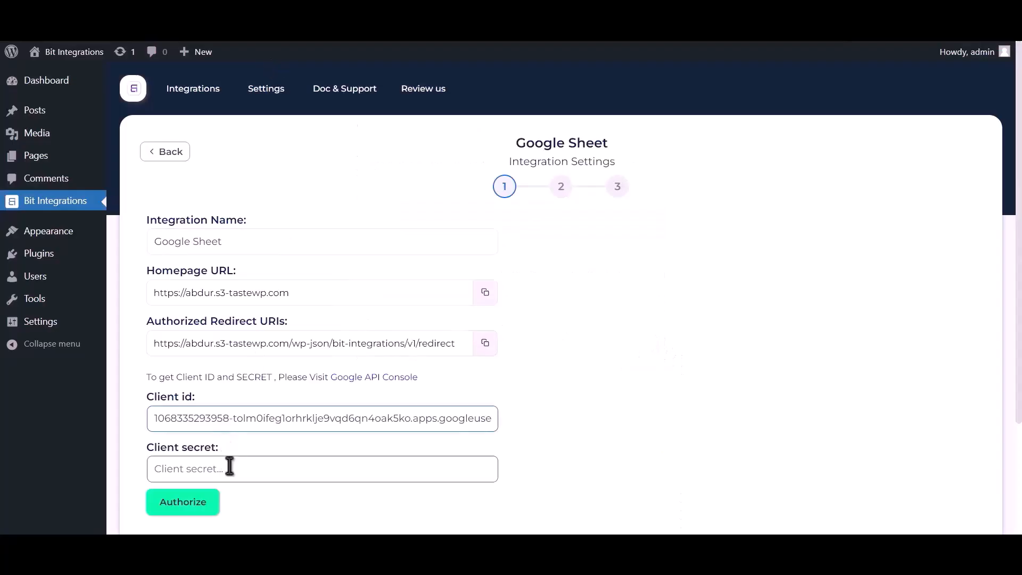
key(ctrl+v)
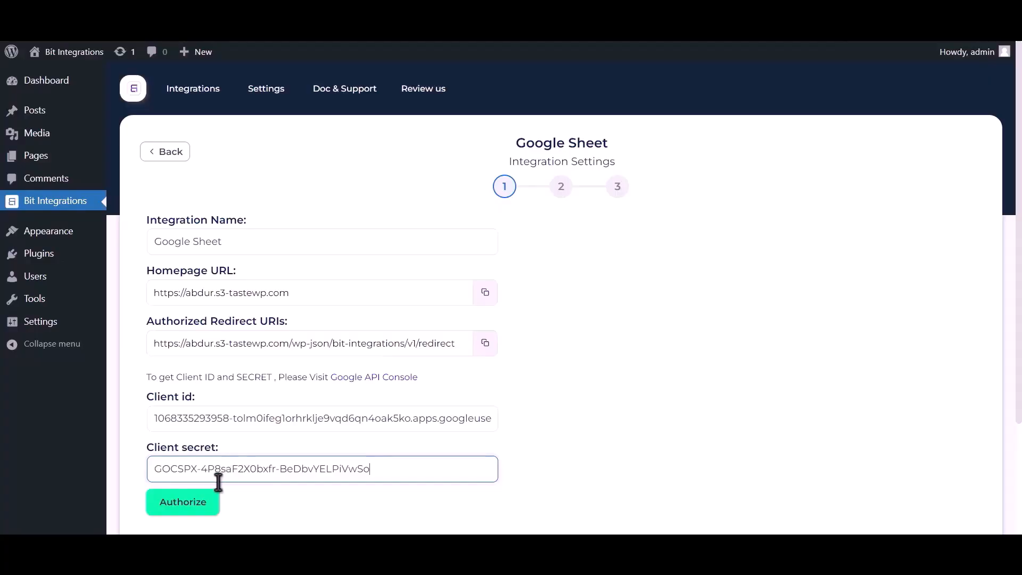
Authorize with the Google account, proceeding past the unverified-site warning and granting Drive access
click(192, 508)
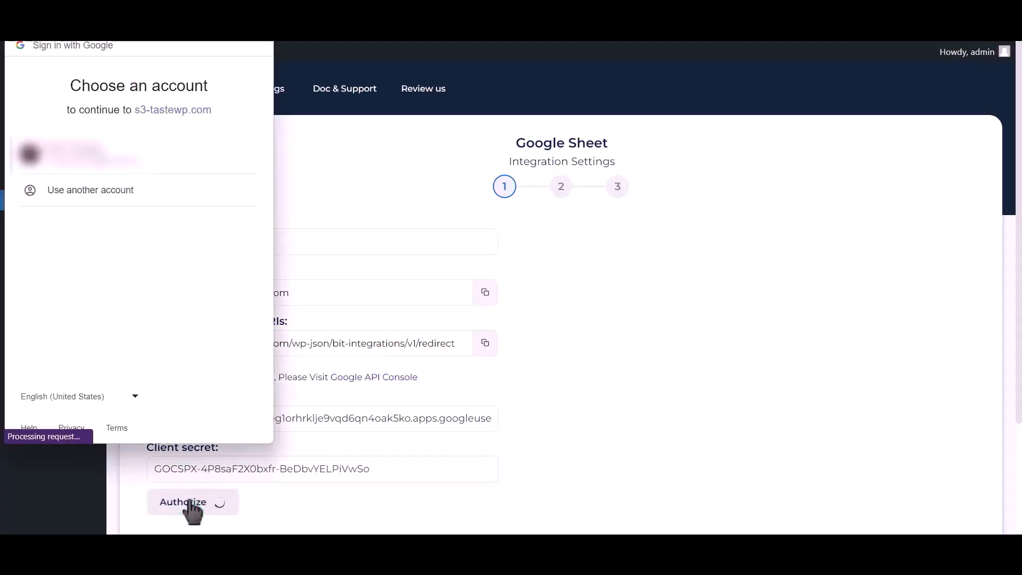
click(127, 160)
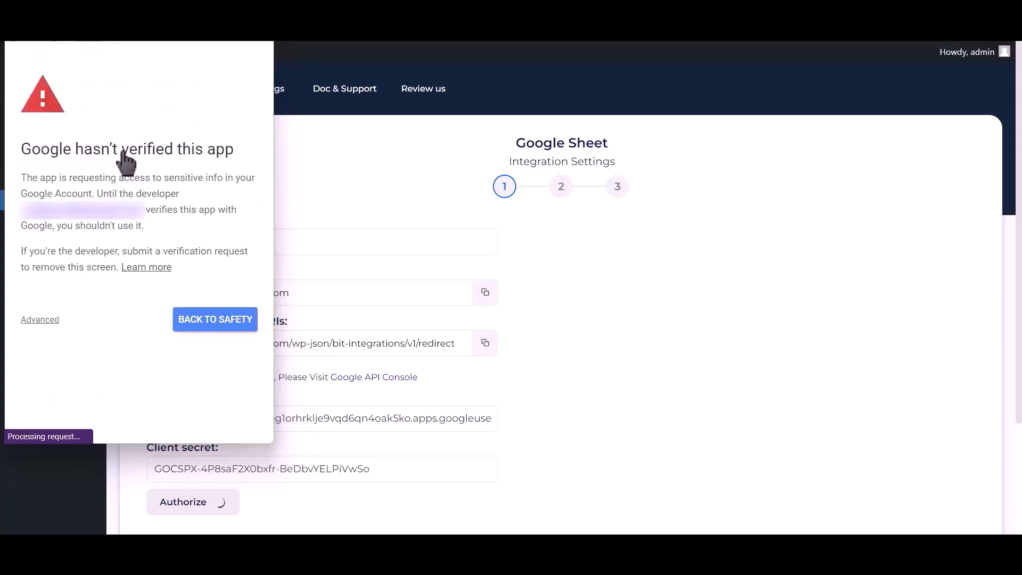
click(46, 320)
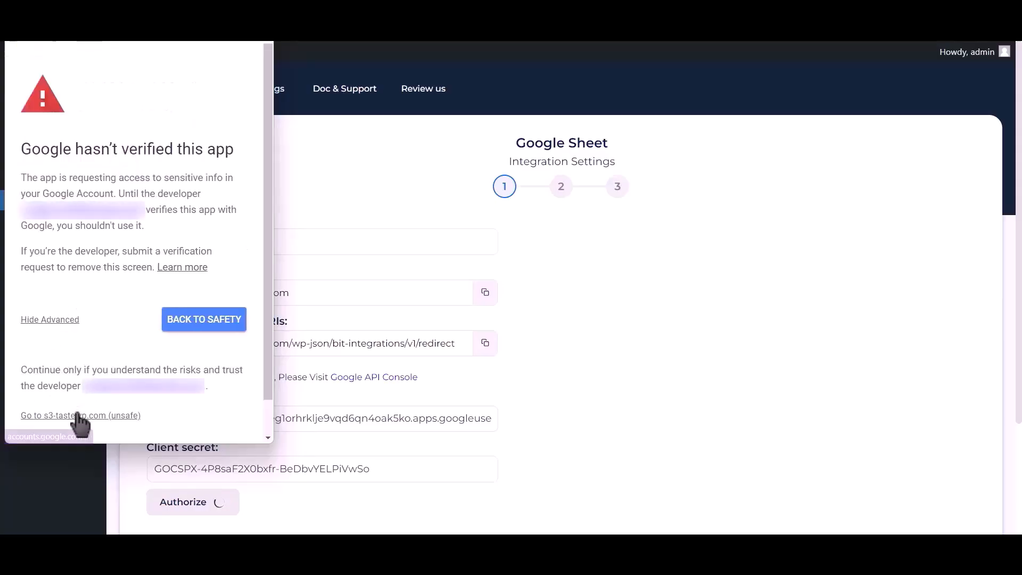
click(77, 416)
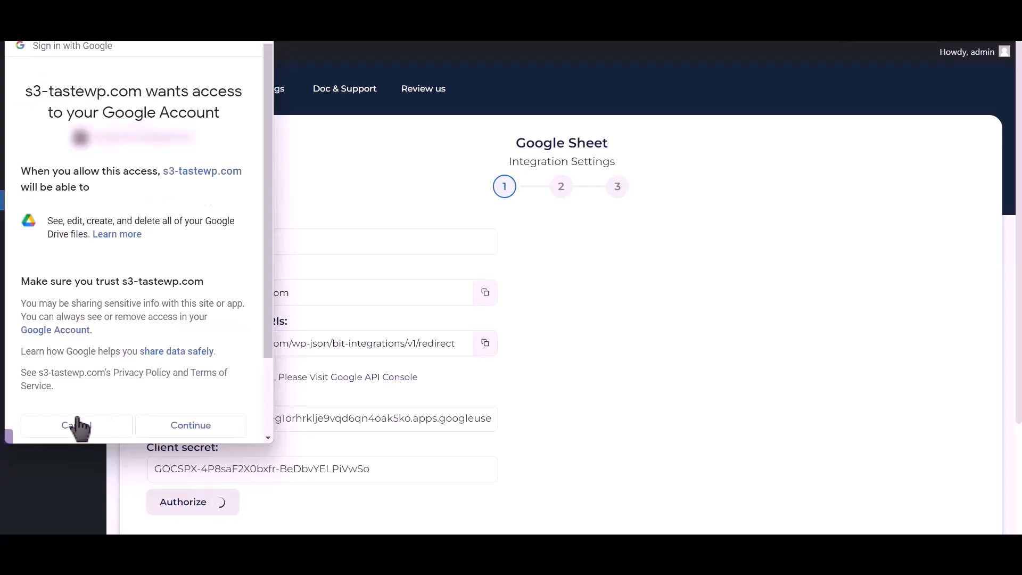
click(191, 426)
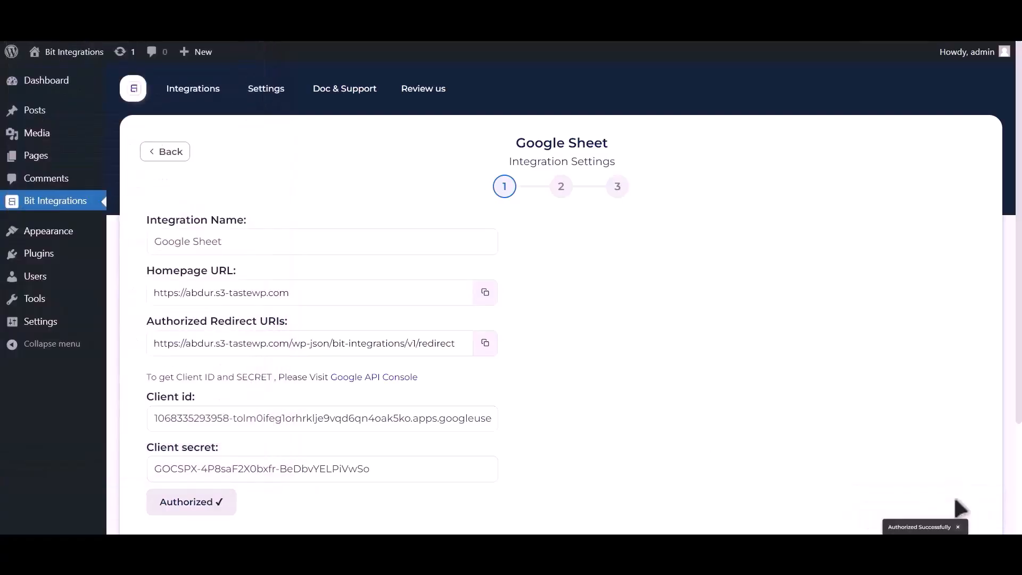
scroll(730, 380, down, 3)
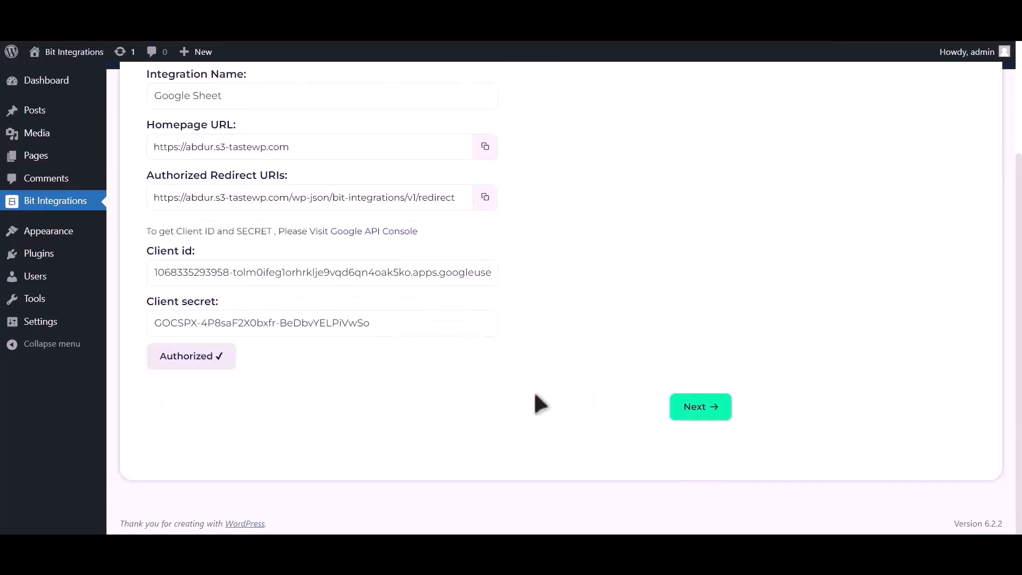
Target spreadsheet Post_Google_Sheet, worksheet Sheet1, with header row A1
click(701, 407)
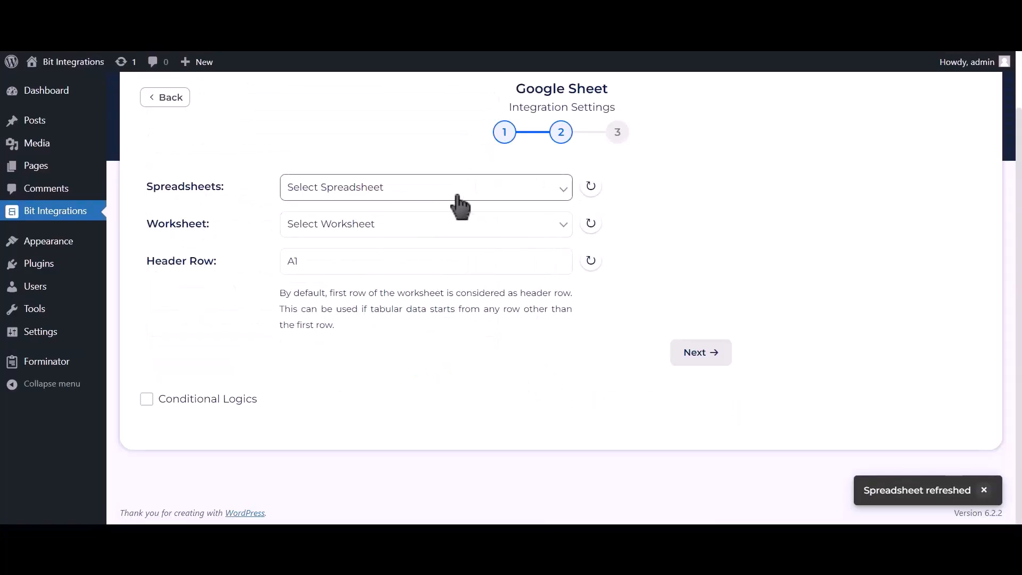
click(481, 204)
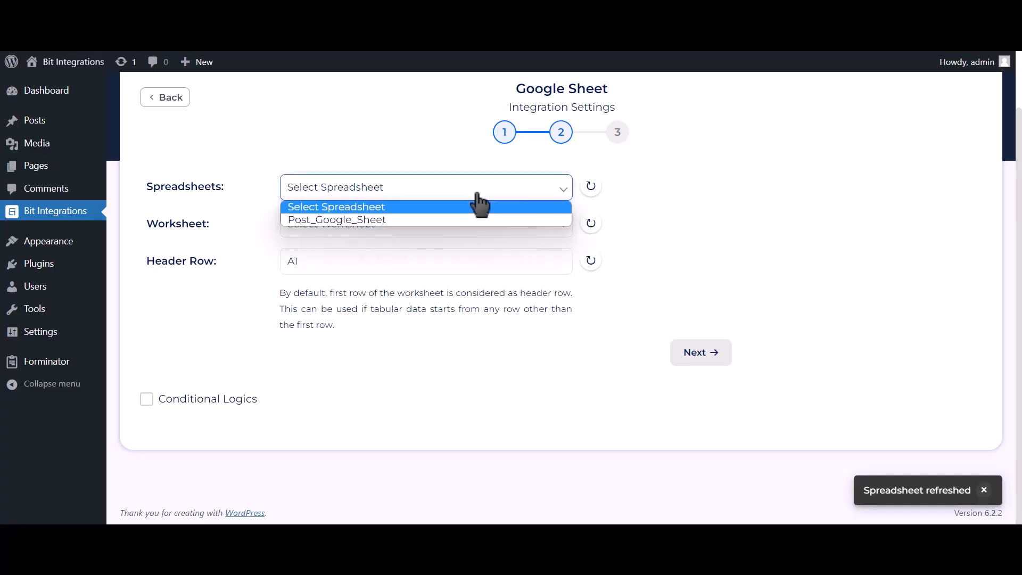
click(451, 219)
click(435, 224)
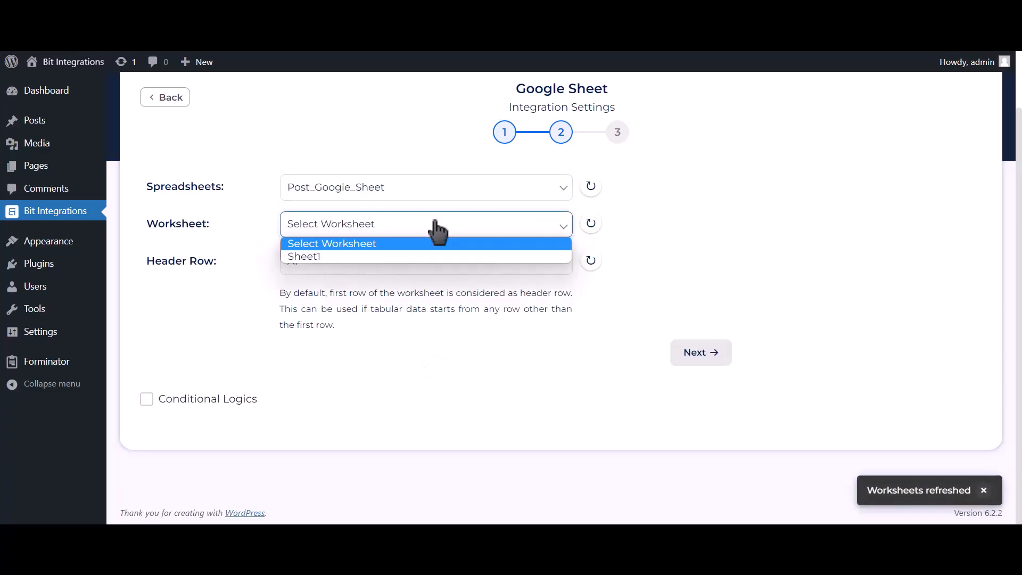
click(356, 256)
click(359, 256)
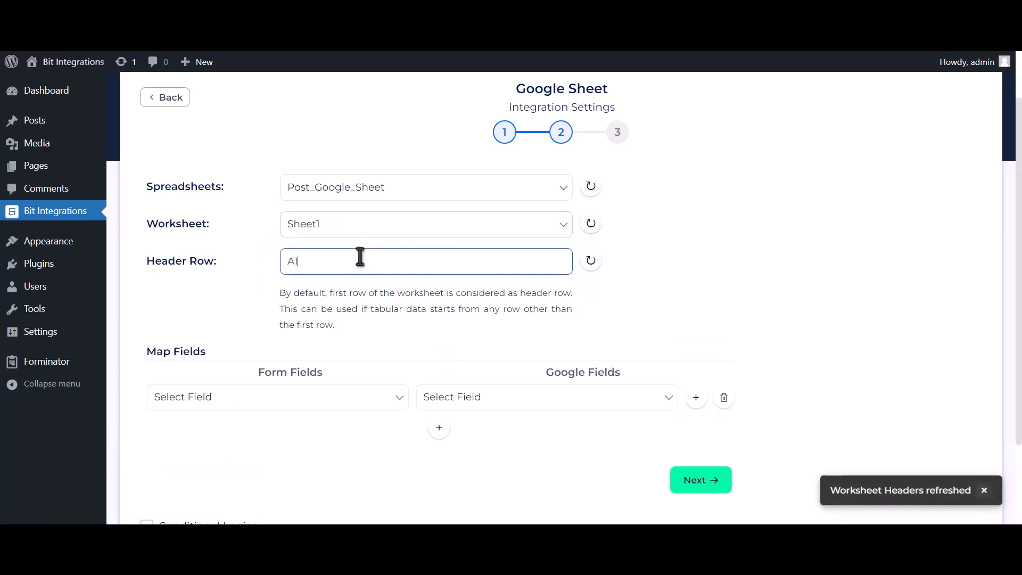
Map Name-1, Email Address-1 and Phone Number-1 to the Name, Email Address and Phone Number columns
scroll(379, 287, down, 2)
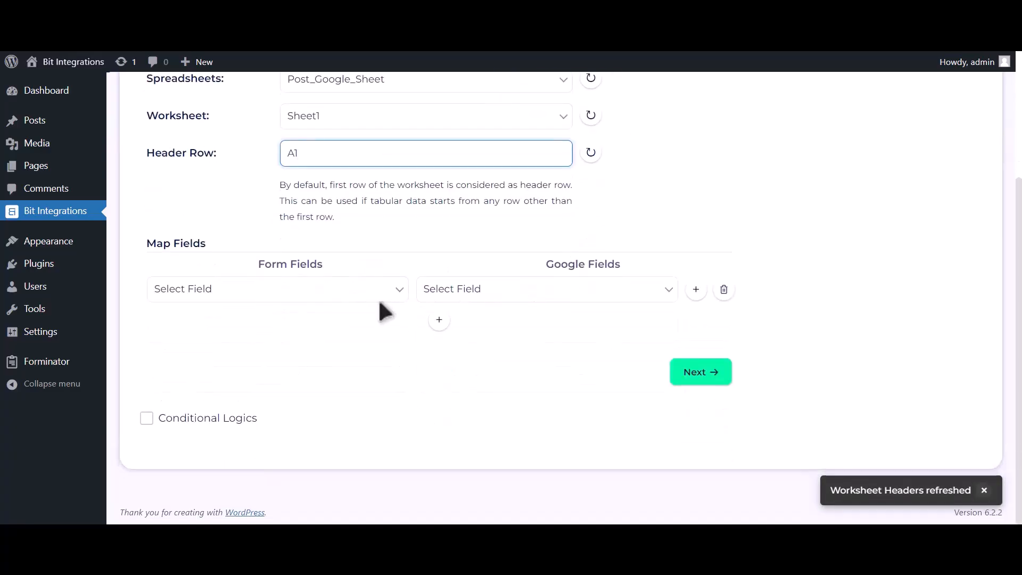
click(450, 295)
click(448, 320)
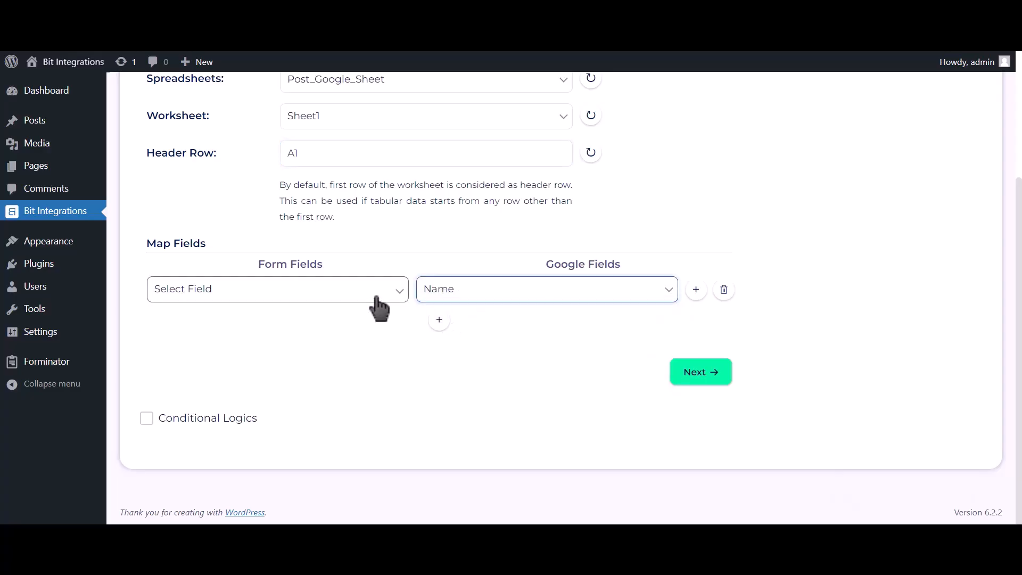
click(381, 293)
click(297, 335)
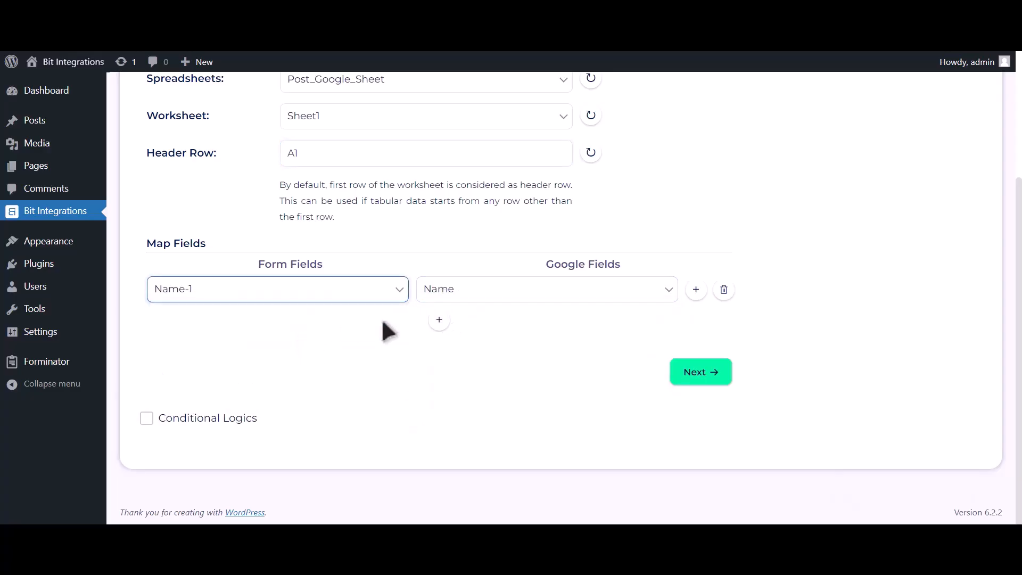
click(439, 320)
click(468, 335)
click(457, 363)
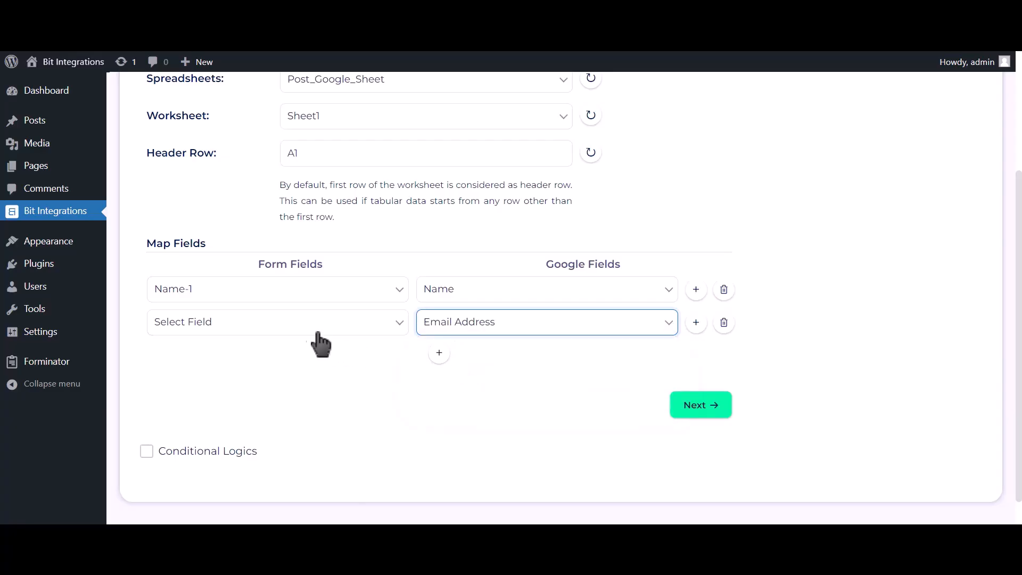
click(309, 327)
click(277, 381)
click(440, 353)
click(472, 367)
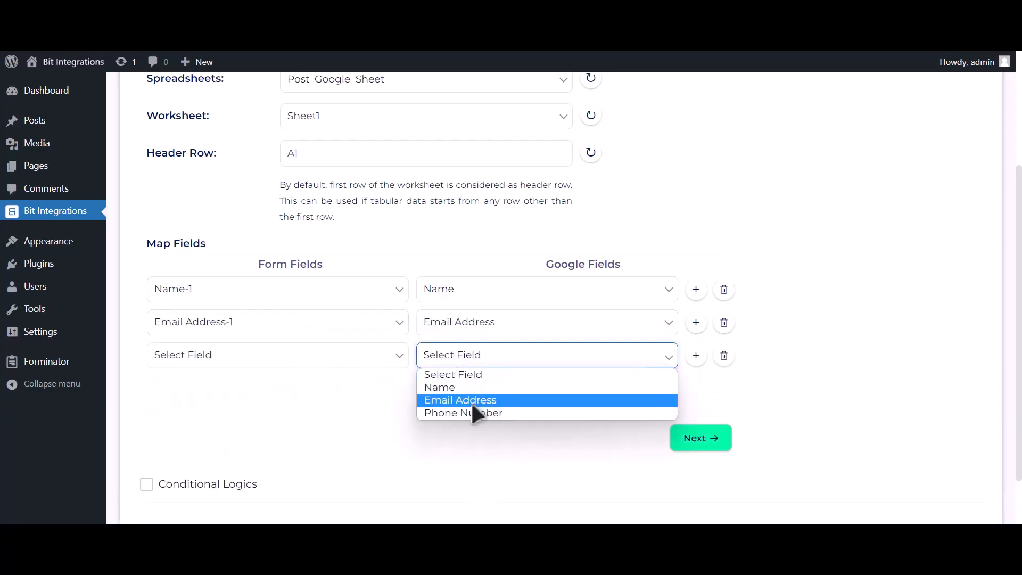
click(470, 411)
click(372, 363)
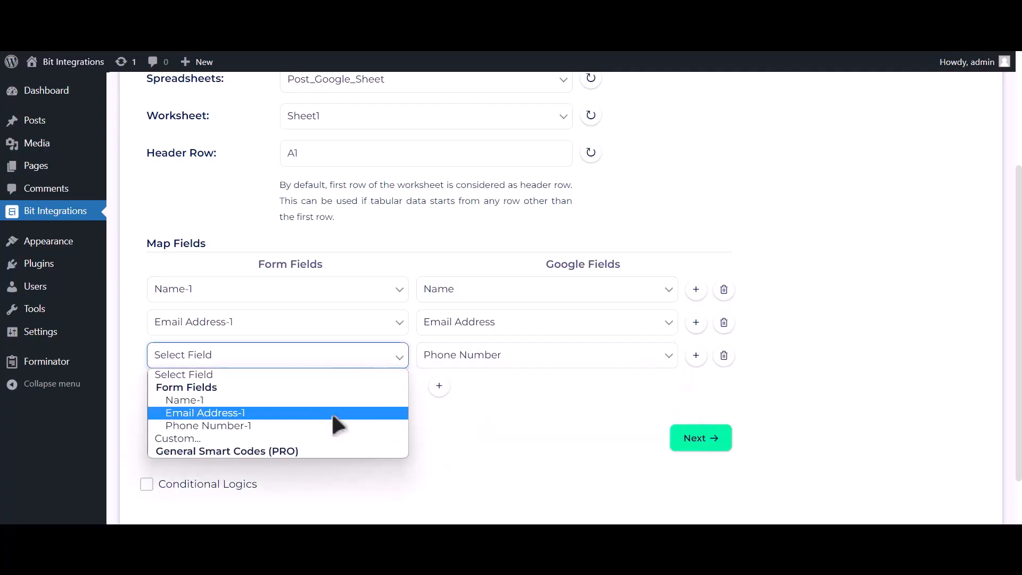
click(331, 426)
Finish and save the Google Sheet integration
scroll(296, 418, down, 2)
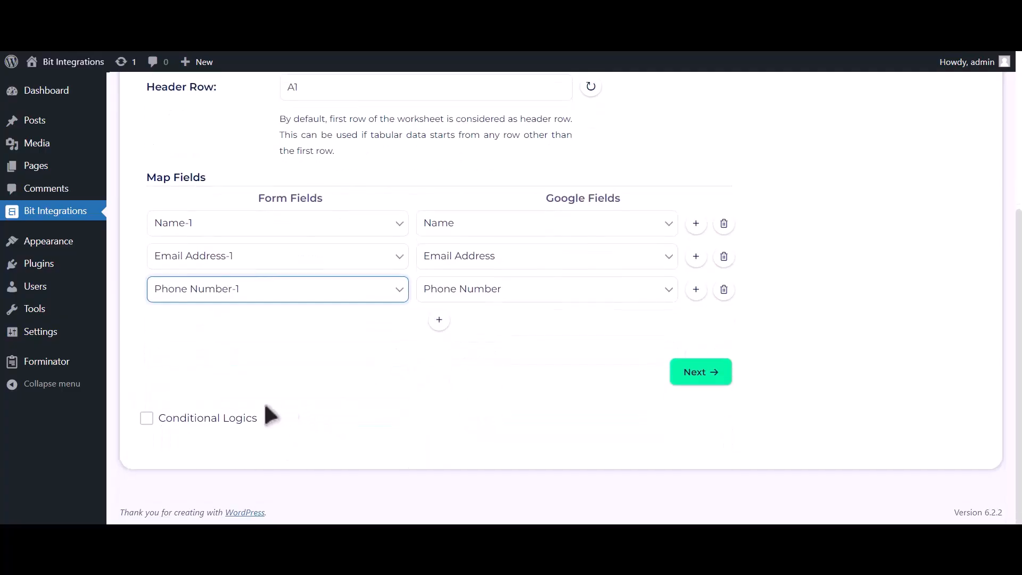
click(225, 419)
scroll(229, 372, down, 2)
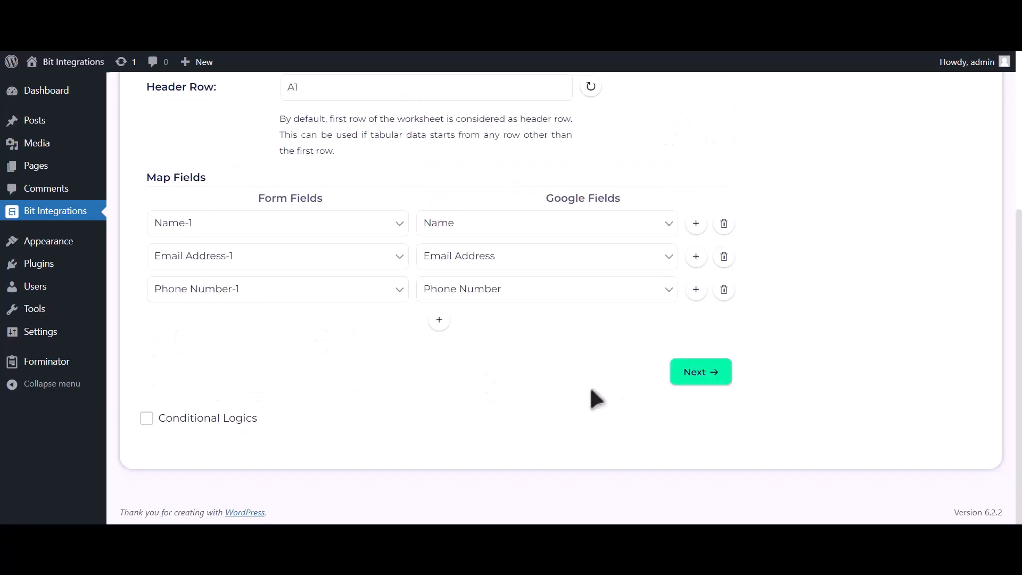
click(702, 374)
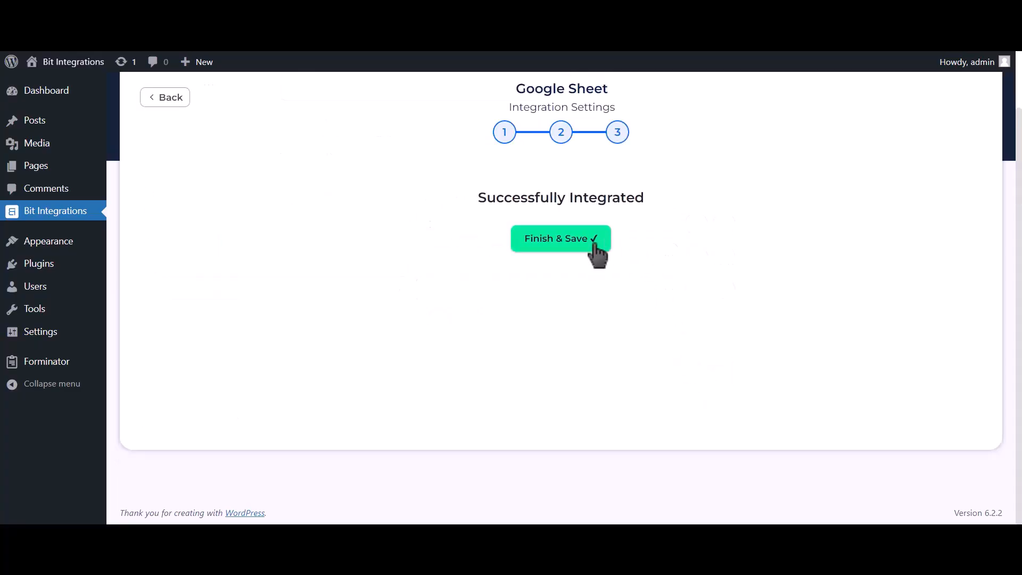
click(594, 245)
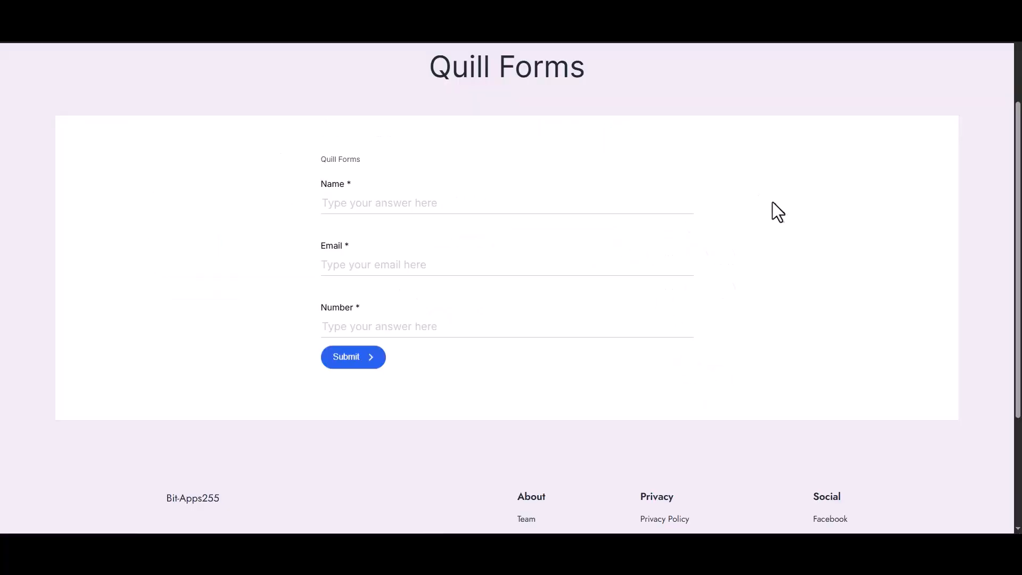
Enter 'Bit Integrations' as the name, add a test email and phone number, and submit the form
click(541, 202)
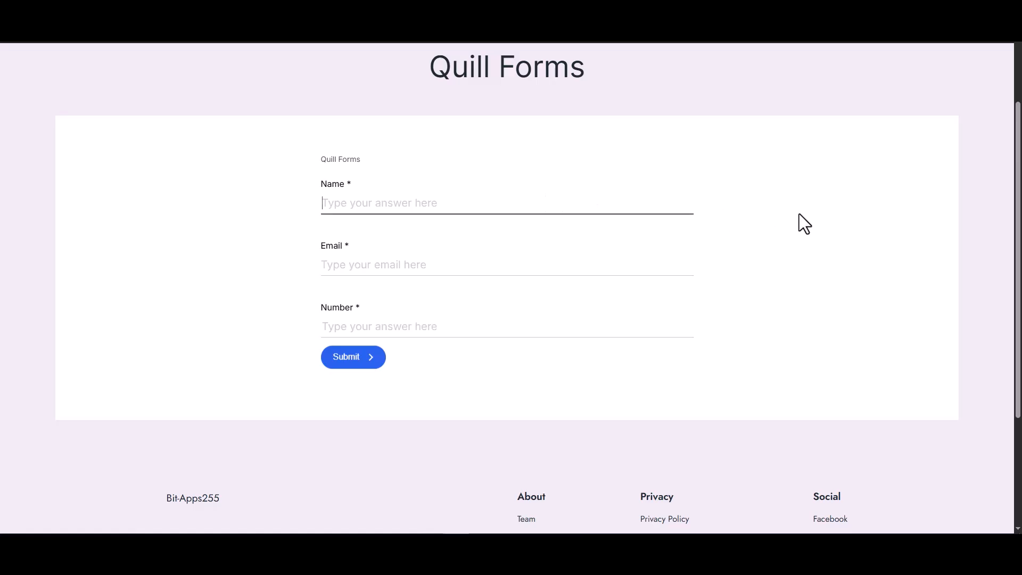
text(Bit Integrations)
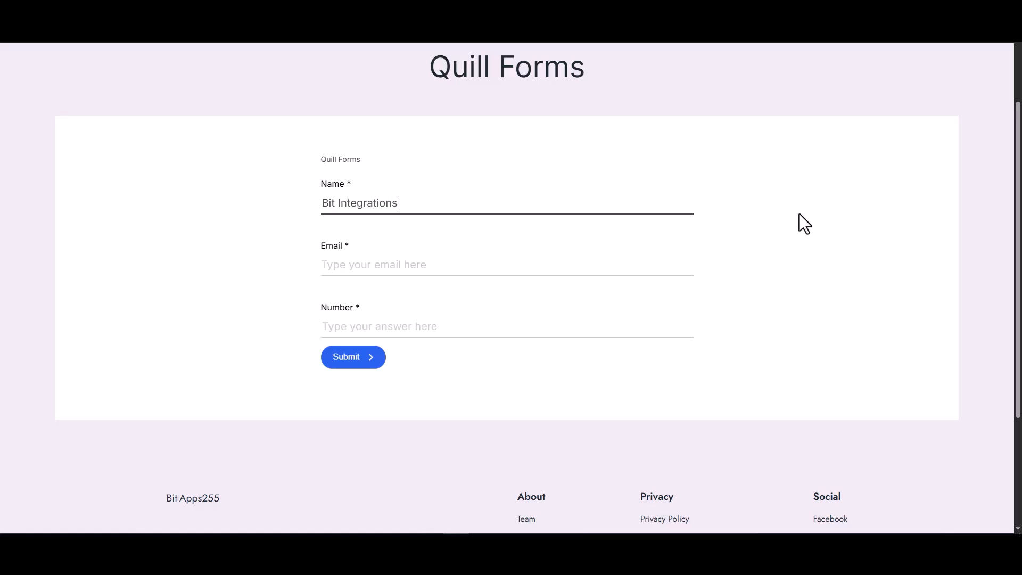
click(656, 267)
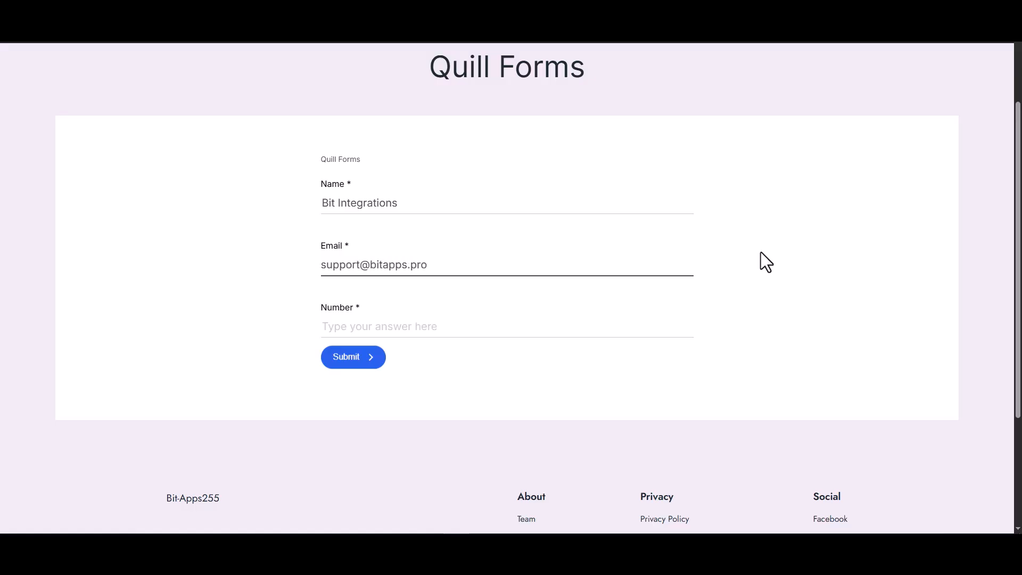
click(623, 330)
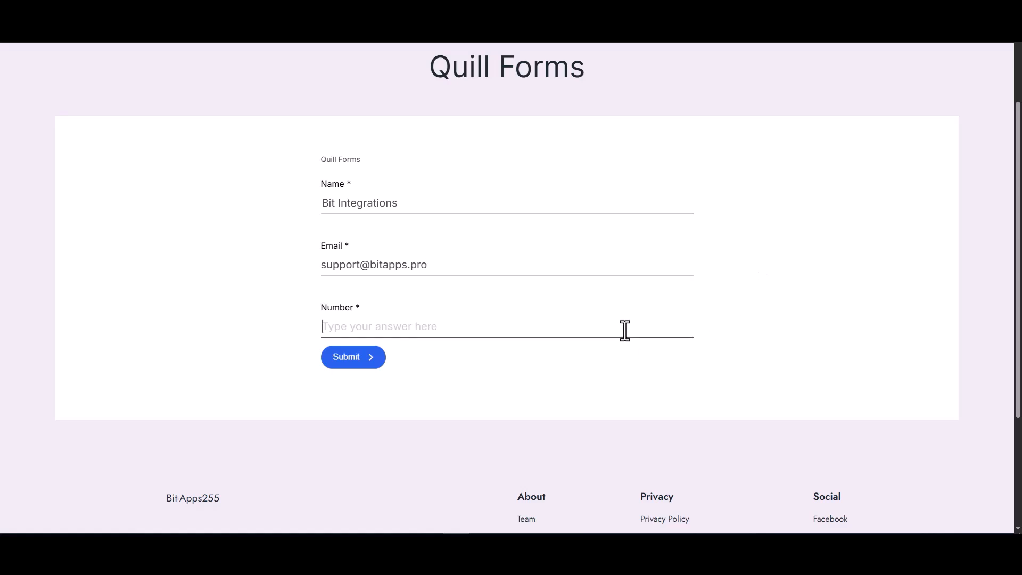
text(444555666)
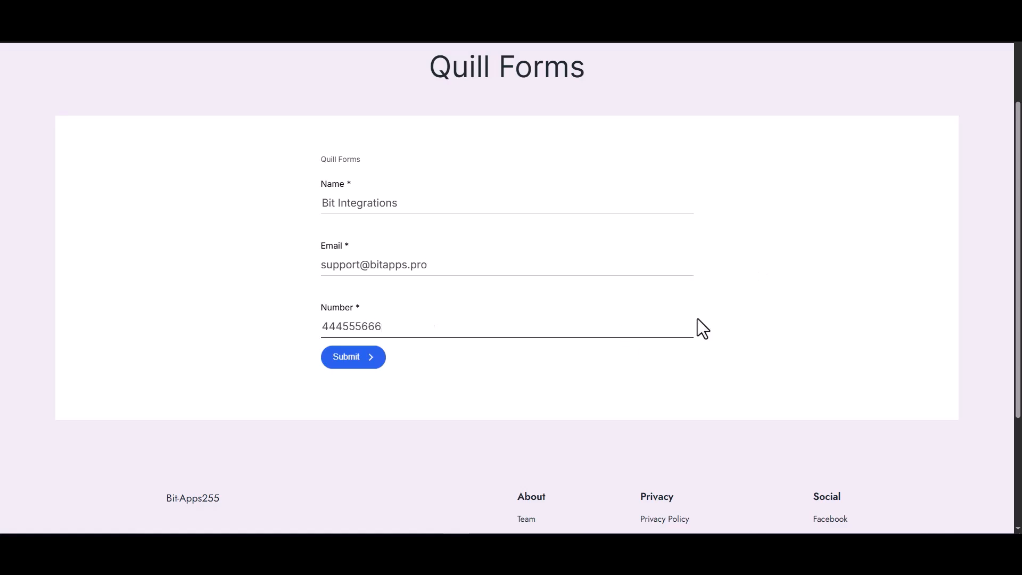
key(Return)
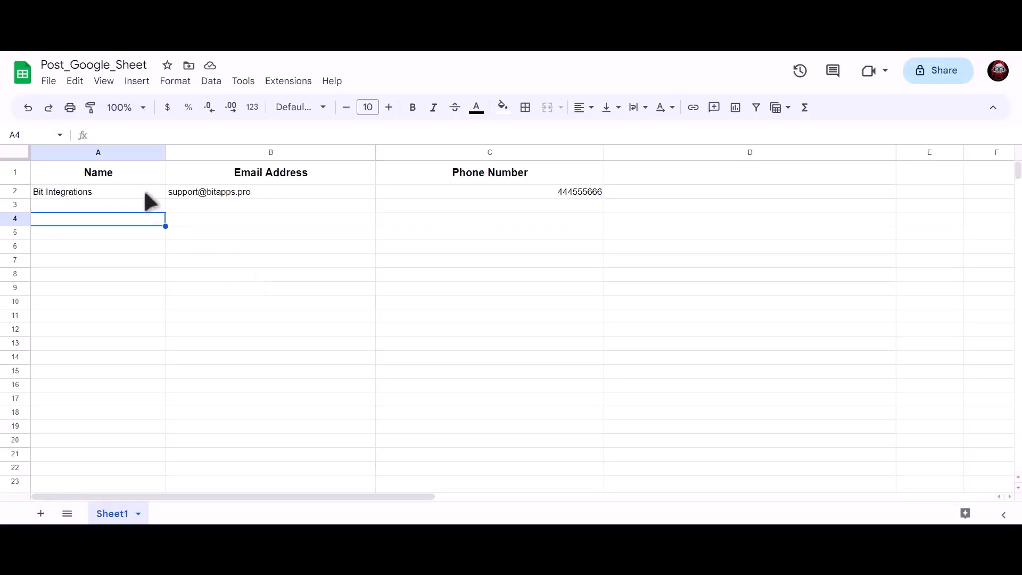
key(Up)
key(Up)
key(Right)
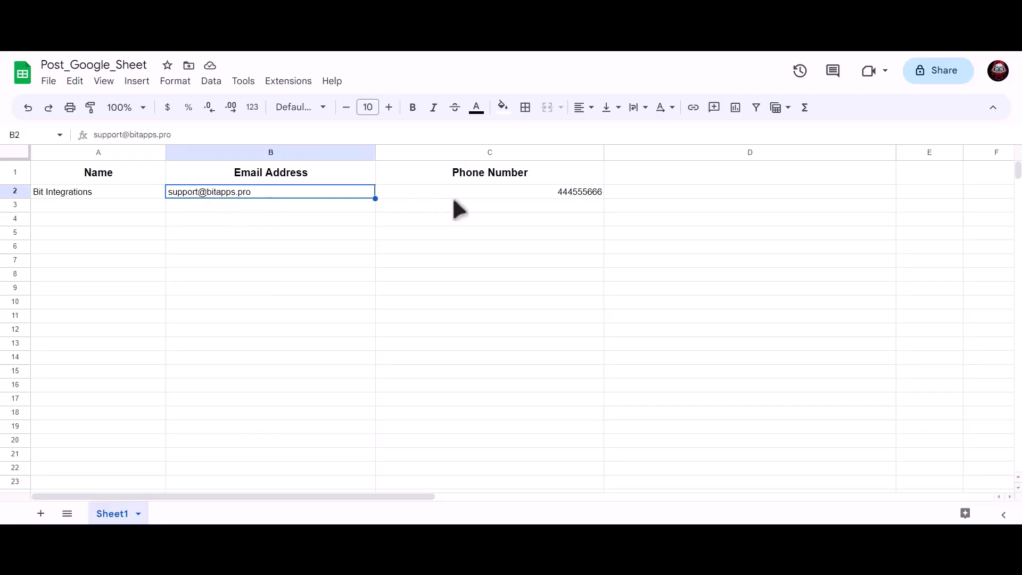
click(480, 193)
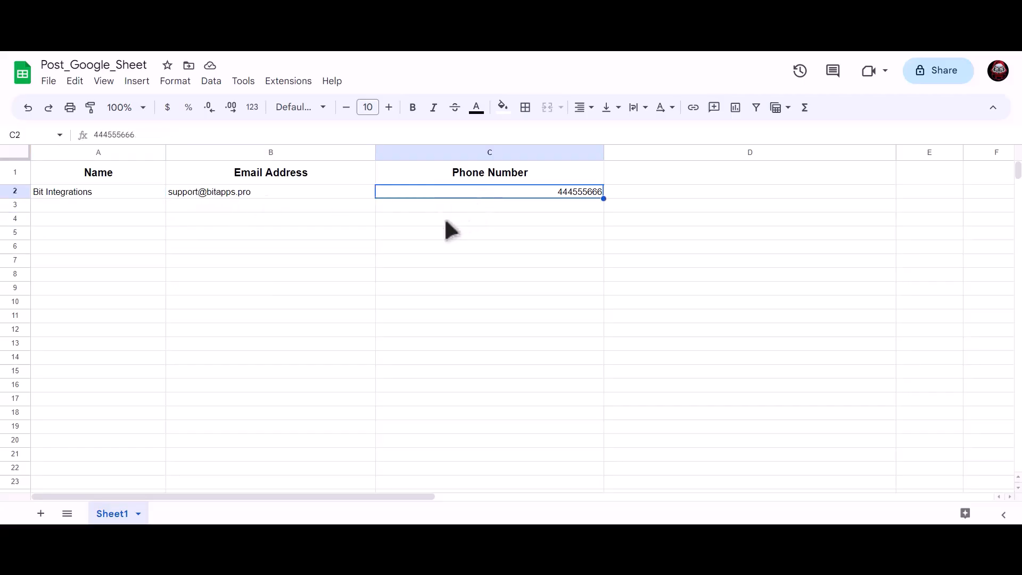
click(301, 254)
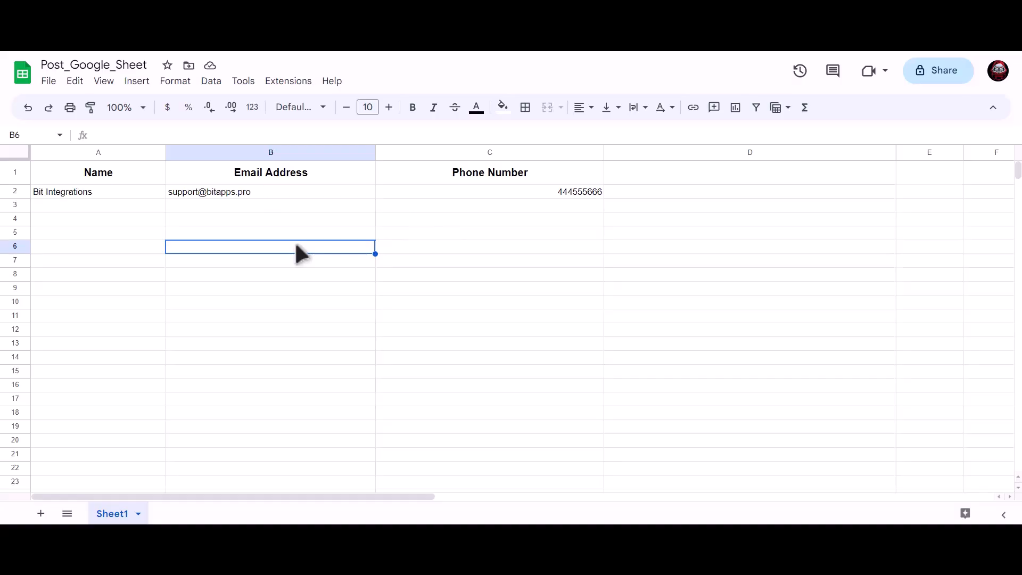